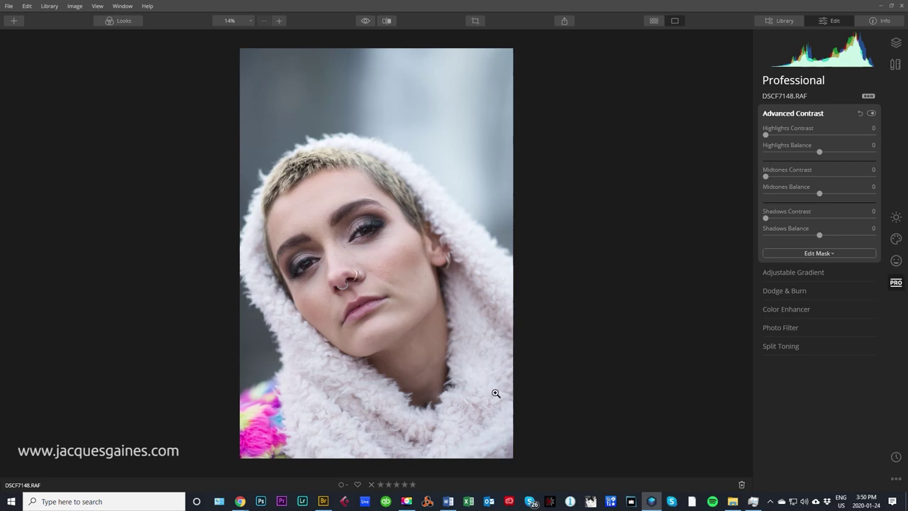
Step: Examine the portrait's cheek, skin texture and eye makeup at high magnification, returning to the full image
click(357, 255)
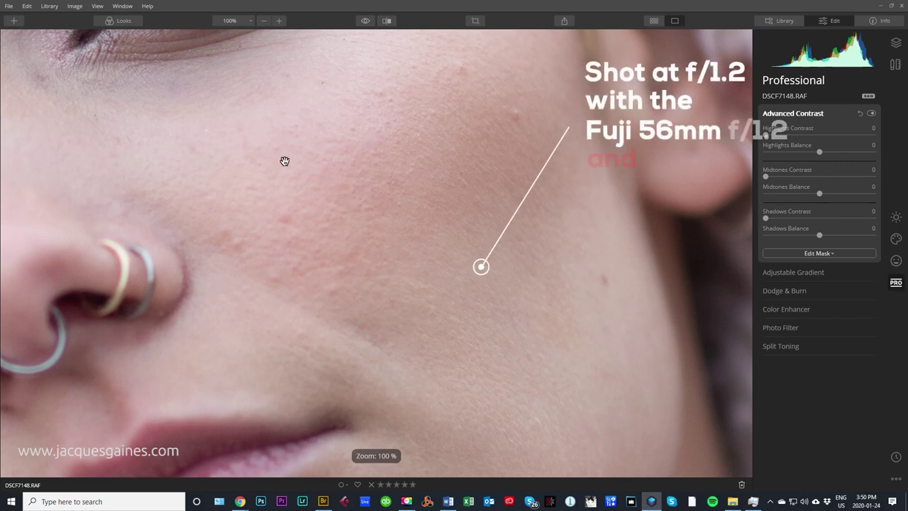
drag(324, 180, 461, 363)
drag(189, 198, 408, 208)
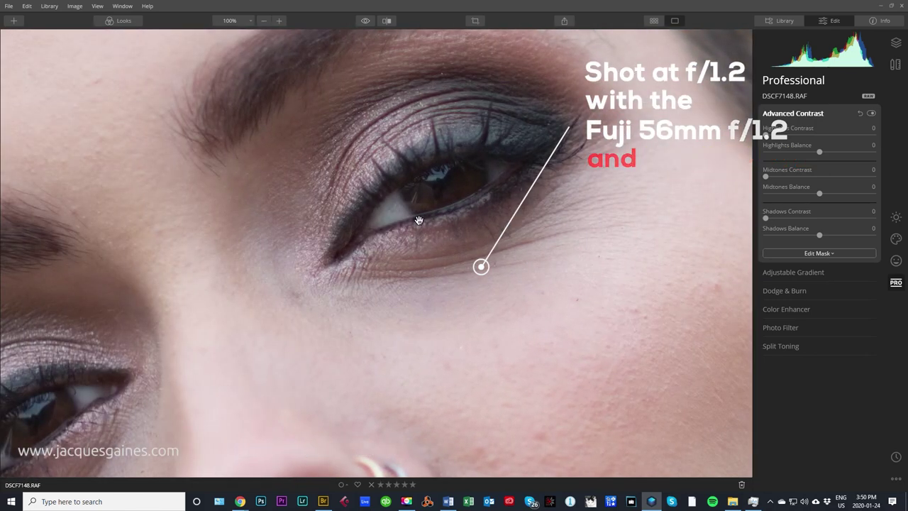
click(420, 221)
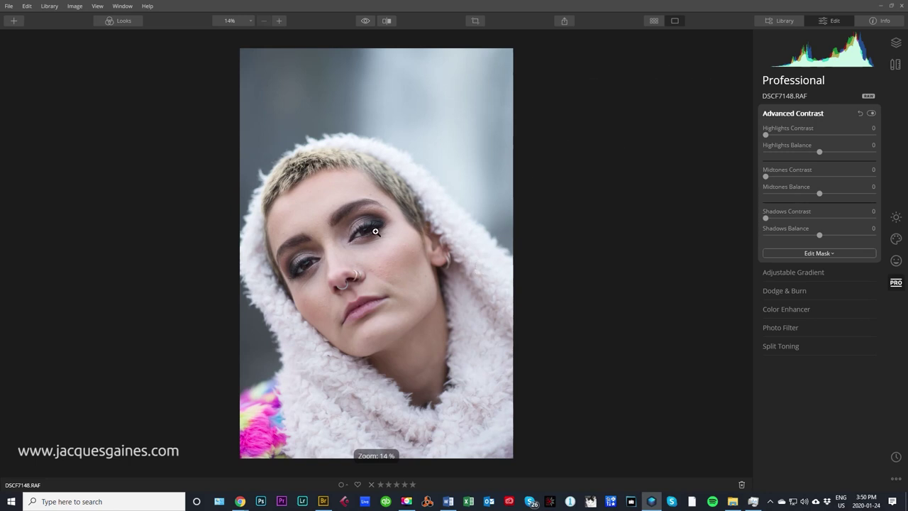
scroll(376, 232, up, 5)
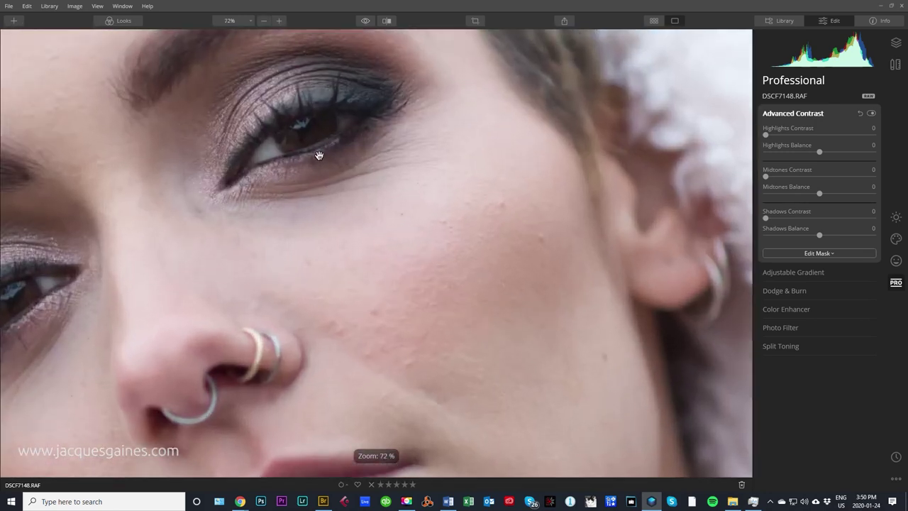
drag(319, 152, 375, 268)
scroll(378, 267, up, 4)
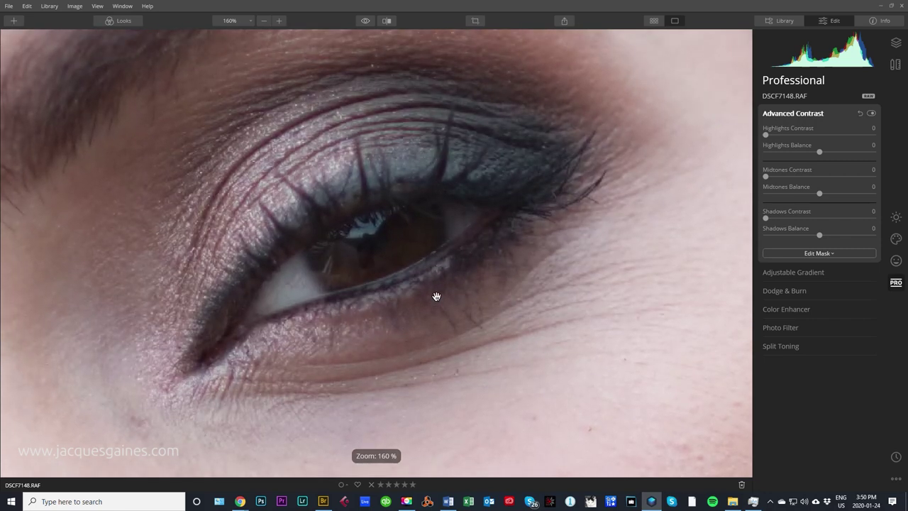
scroll(361, 251, down, 10)
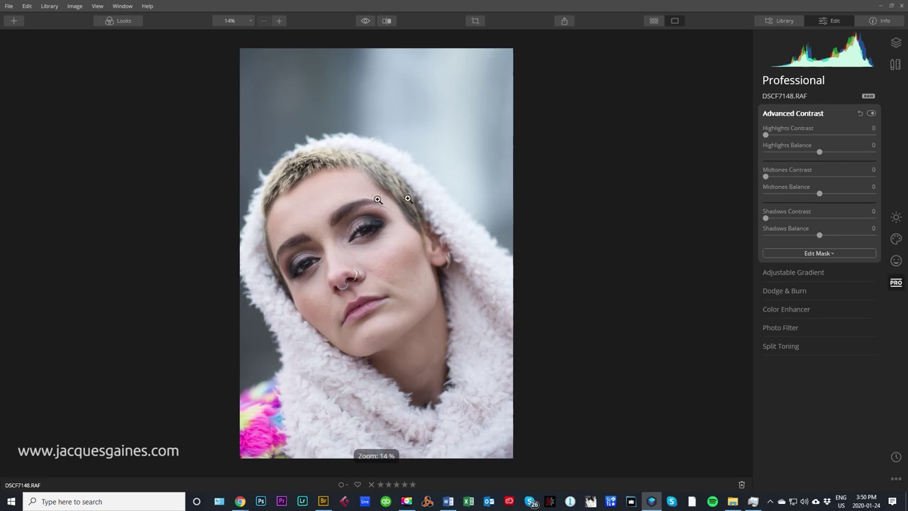
click(896, 217)
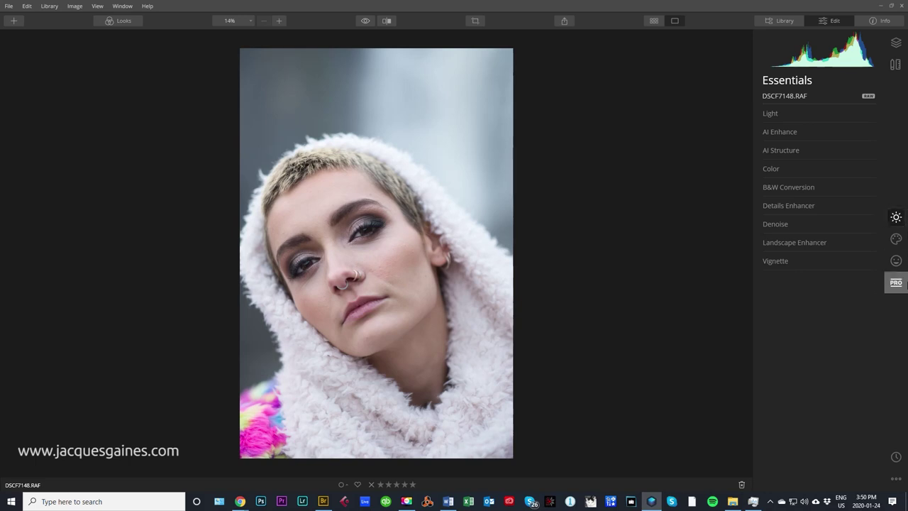
click(896, 282)
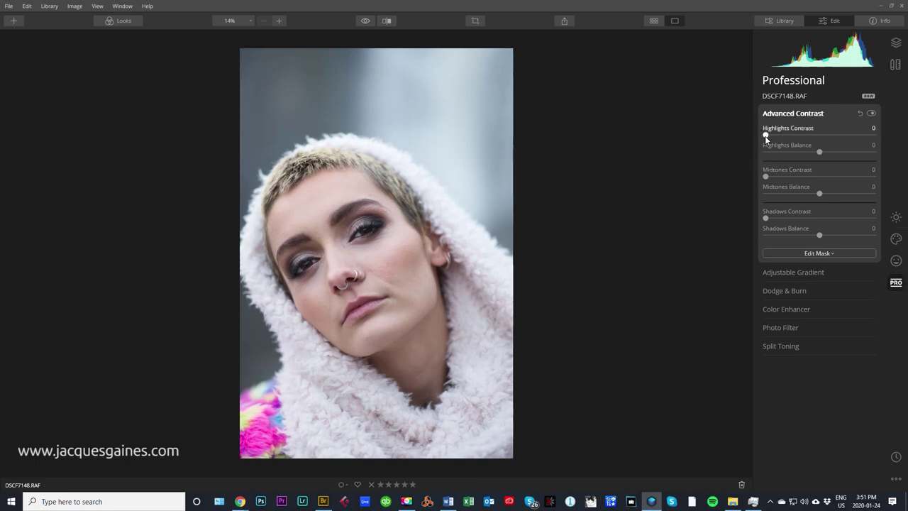
Step: In Advanced Contrast, set Highlights Contrast to 14, Highlights Balance to -24 and Midtones Contrast to 13
drag(765, 135, 781, 137)
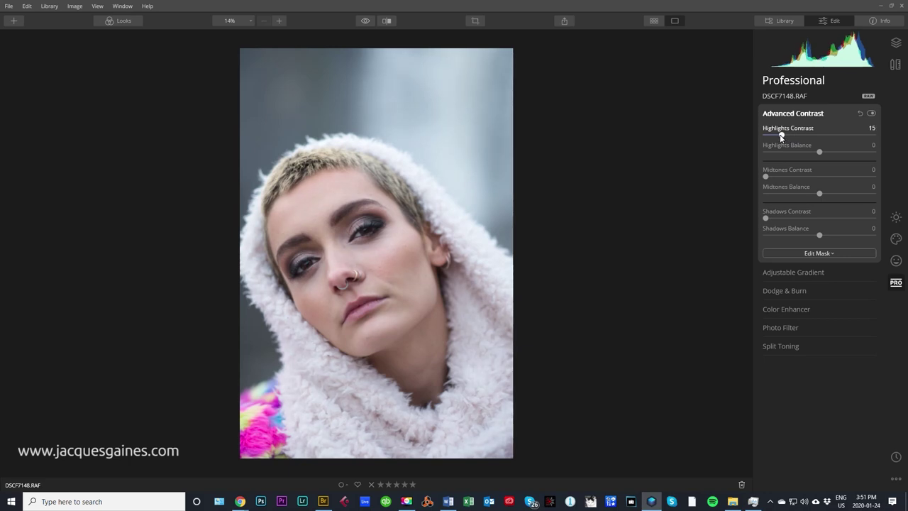
mouse_move(781, 137)
mouse_down()
mouse_move(823, 151)
mouse_move(793, 149)
mouse_move(806, 151)
mouse_move(780, 134)
mouse_up()
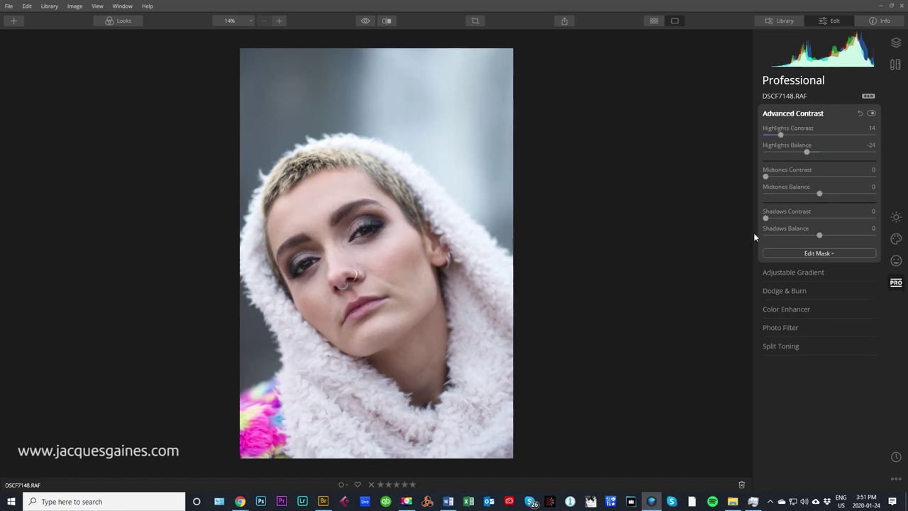
mouse_move(795, 177)
mouse_down()
mouse_move(811, 183)
mouse_move(784, 184)
mouse_up()
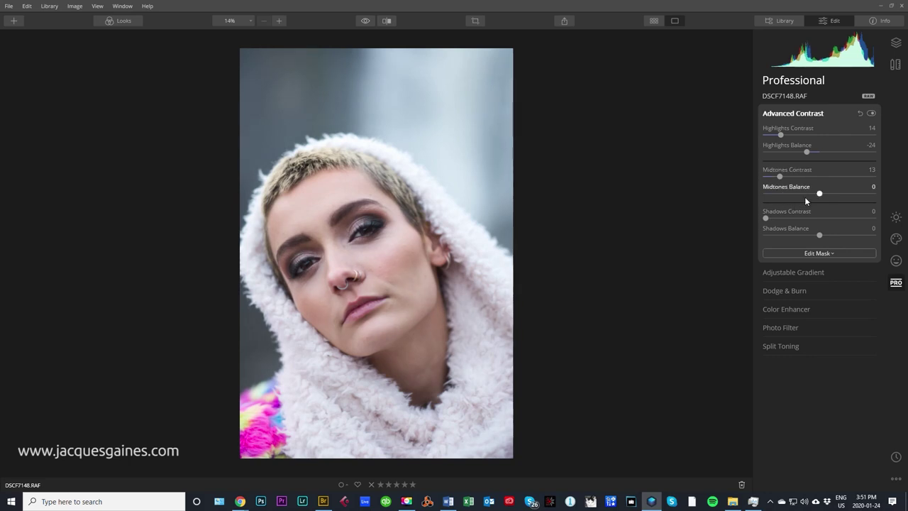
click(808, 272)
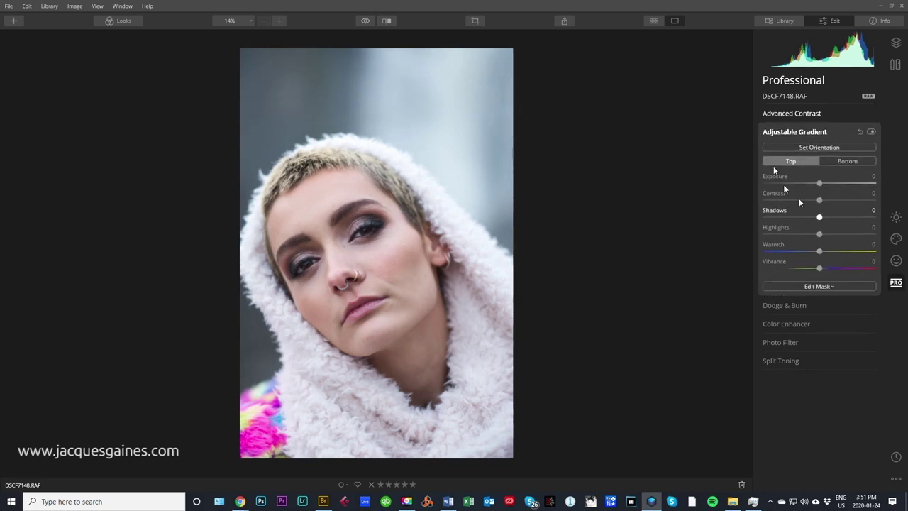
click(795, 132)
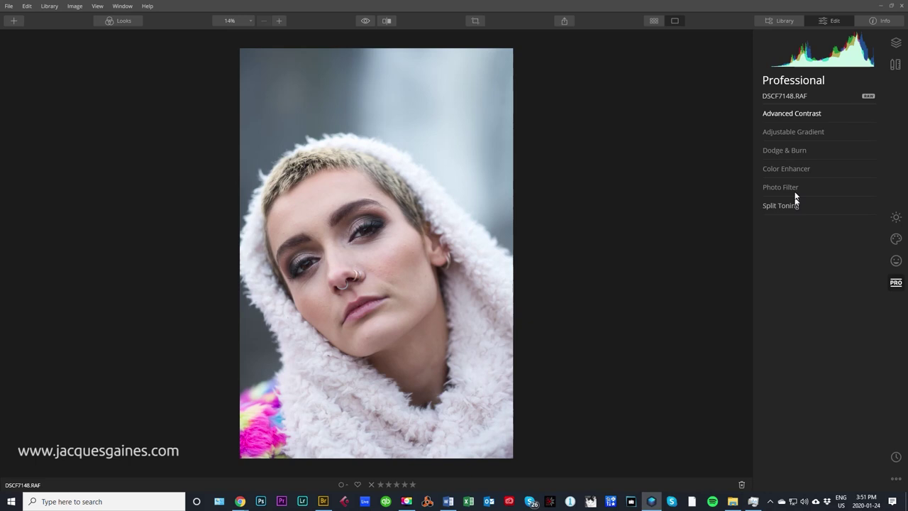
Step: Start cropping the portrait with the aspect ratio set to 5:4
click(893, 65)
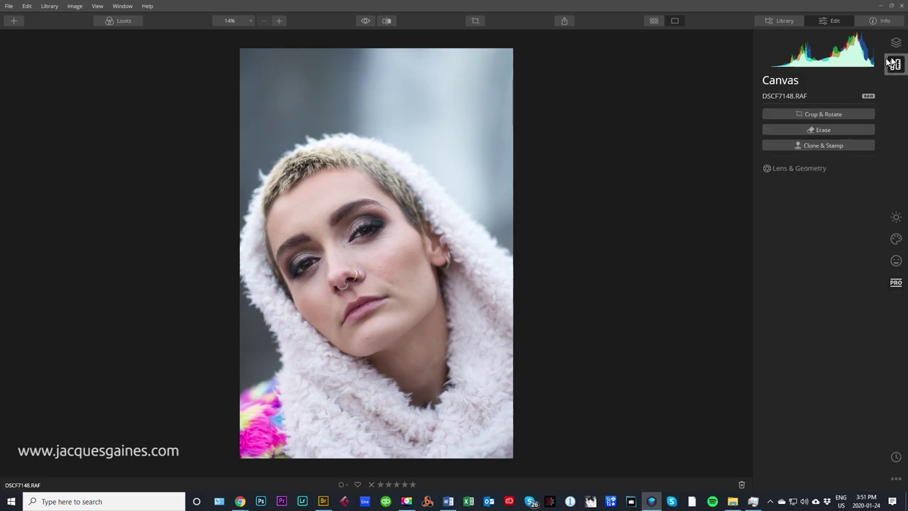
click(840, 114)
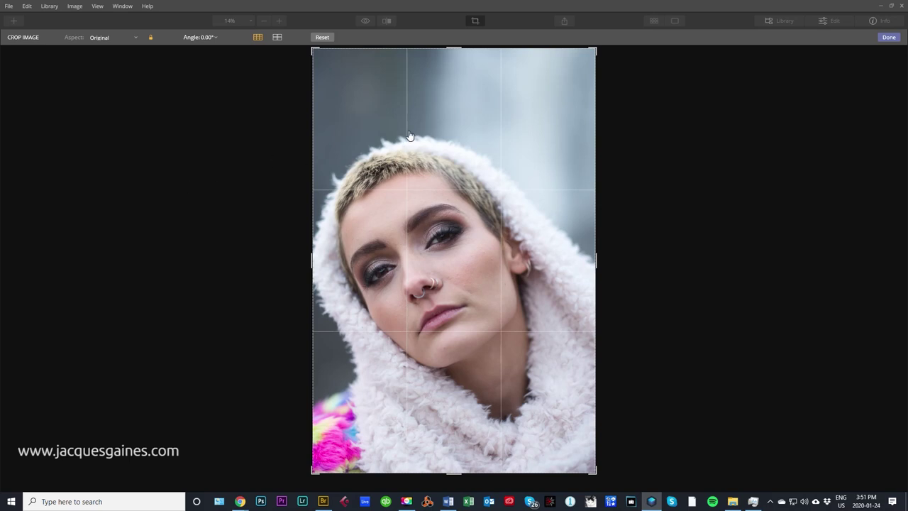
click(132, 39)
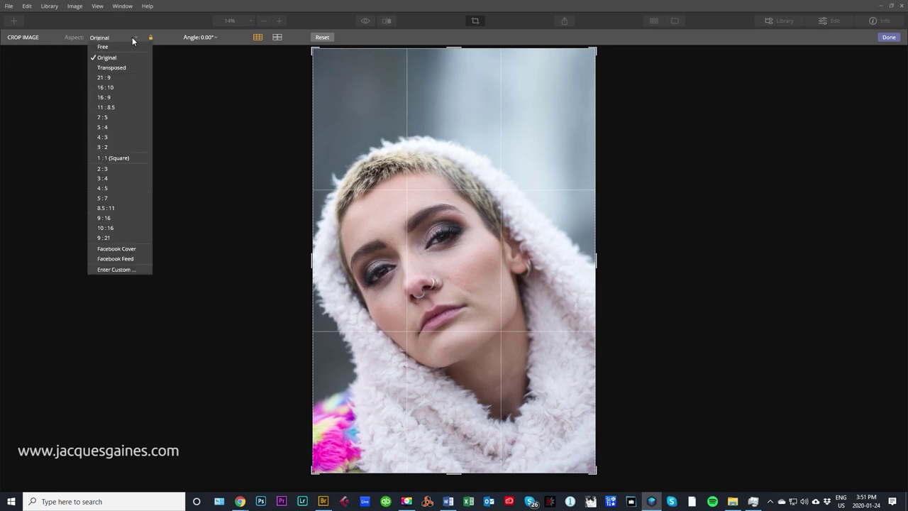
click(103, 128)
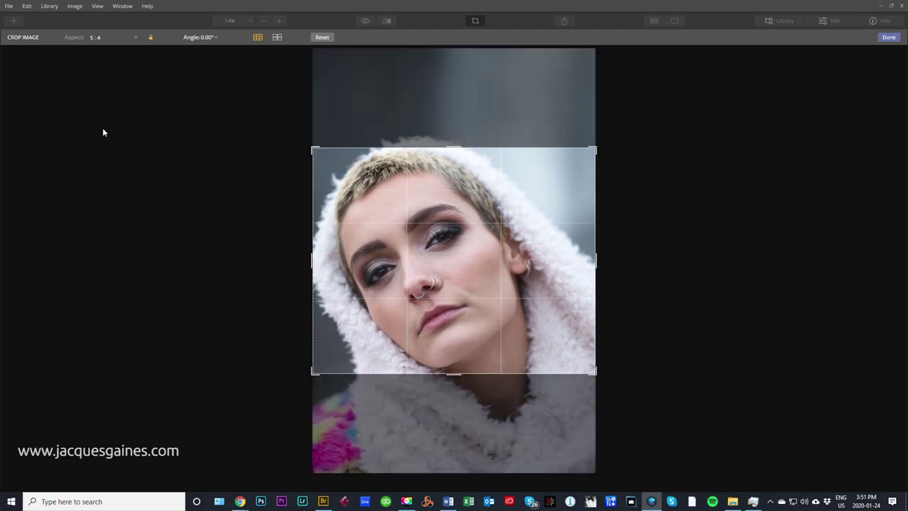
click(97, 39)
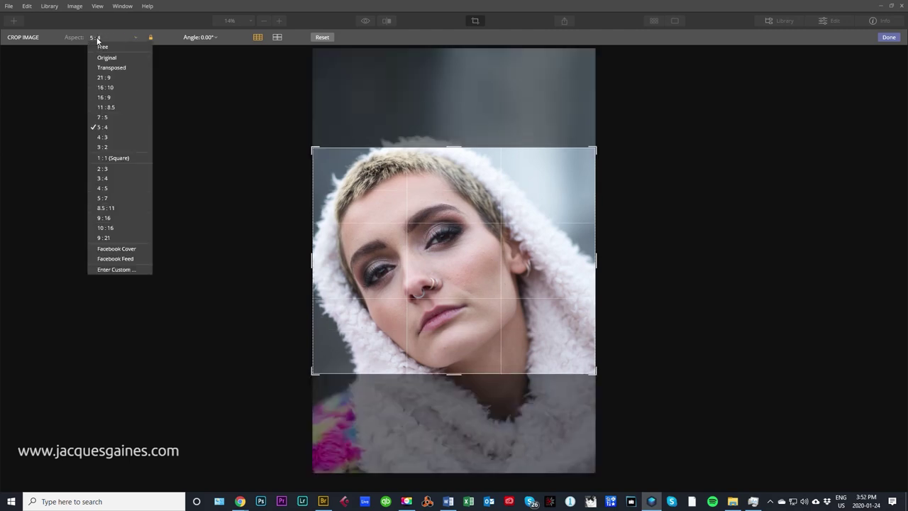
click(105, 129)
Step: Frame the face and hood in a vertical crop, rotate the image 2.50° and apply the crop
drag(307, 157, 331, 138)
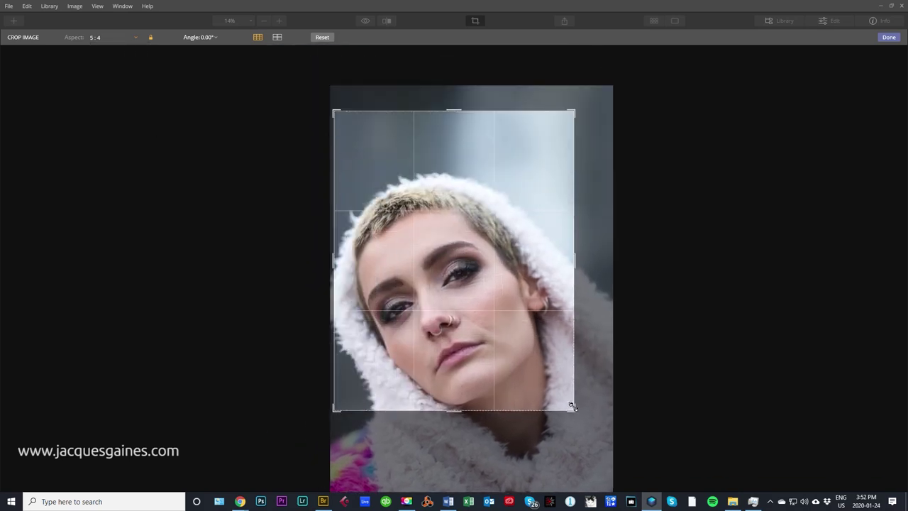
drag(573, 409, 592, 426)
drag(459, 251, 474, 234)
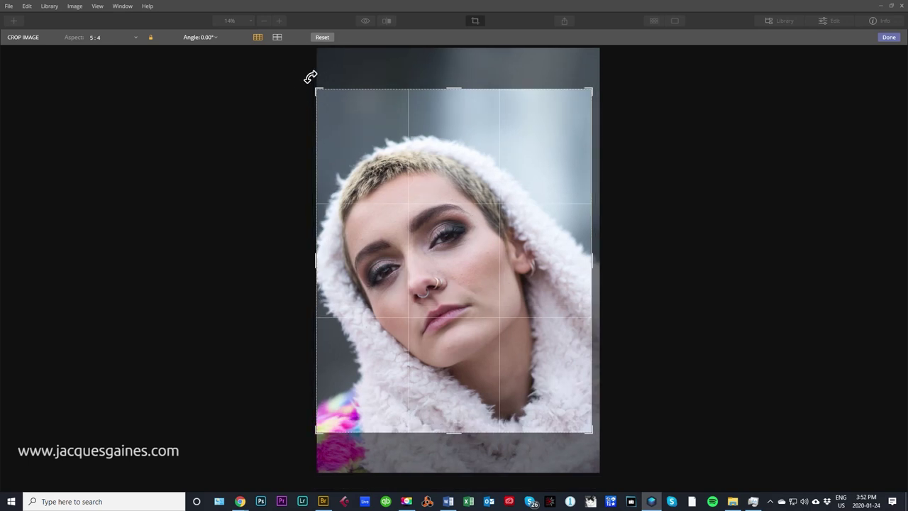
drag(589, 430, 581, 430)
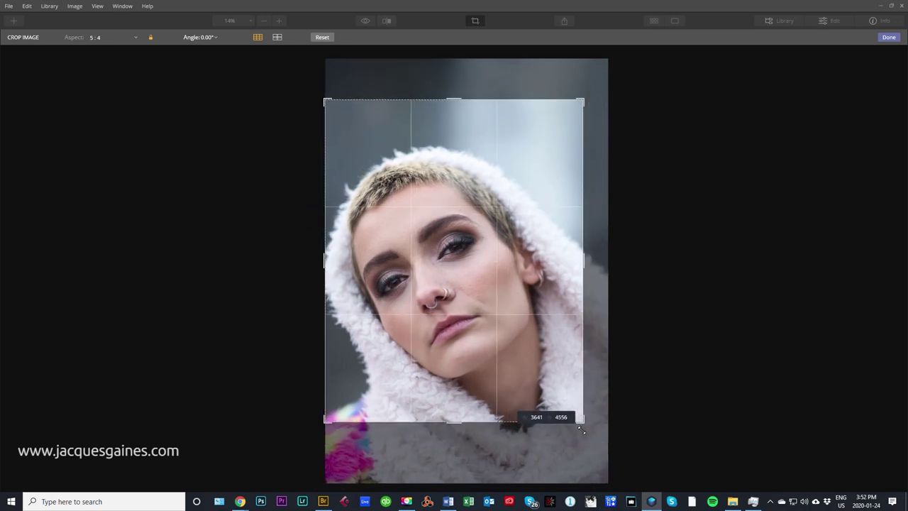
drag(447, 271, 450, 227)
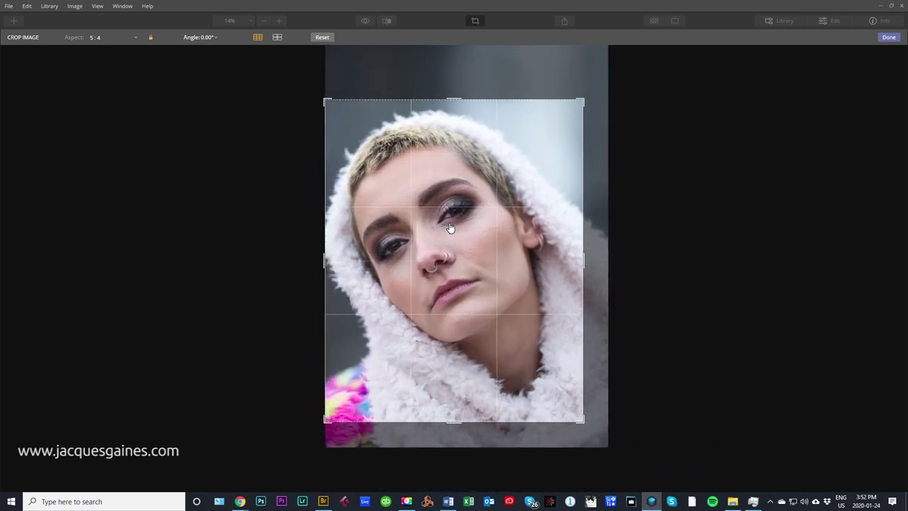
click(325, 420)
drag(584, 99, 587, 93)
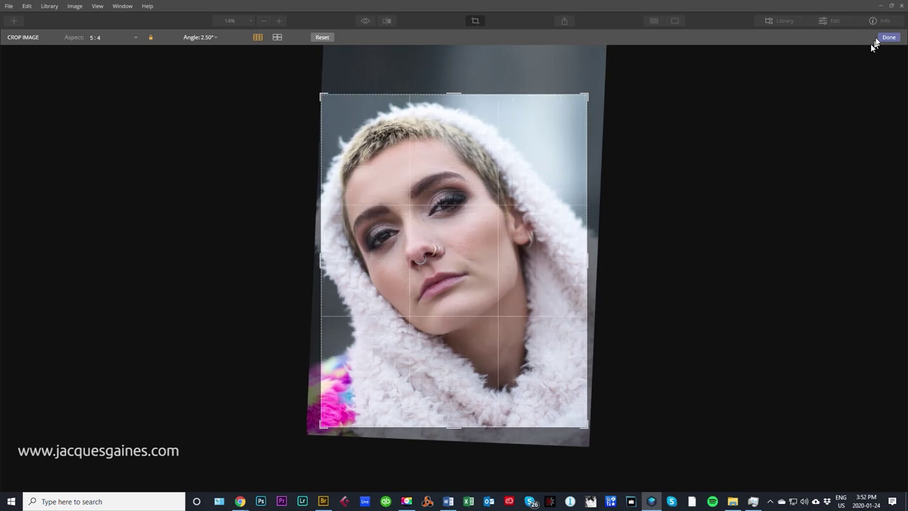
click(889, 38)
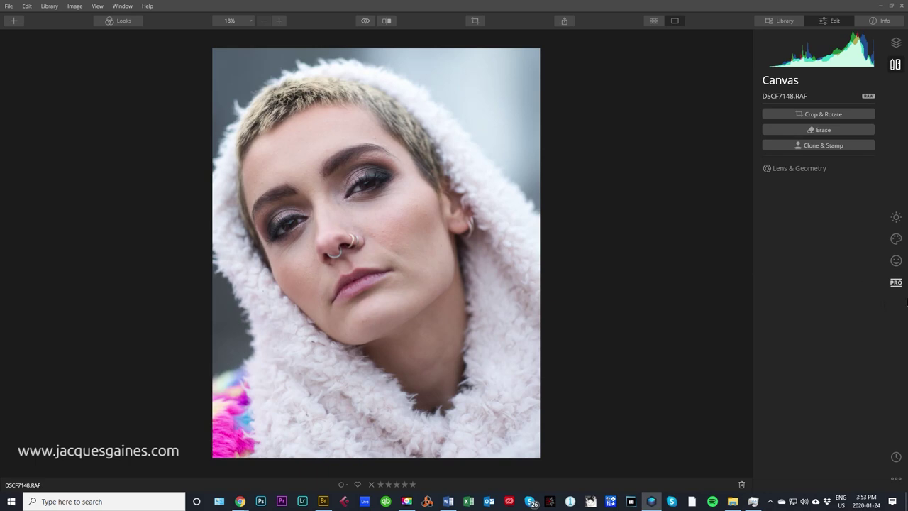
Step: Apply the AI Skin Enhancer to the portrait with an amount of 93
click(896, 261)
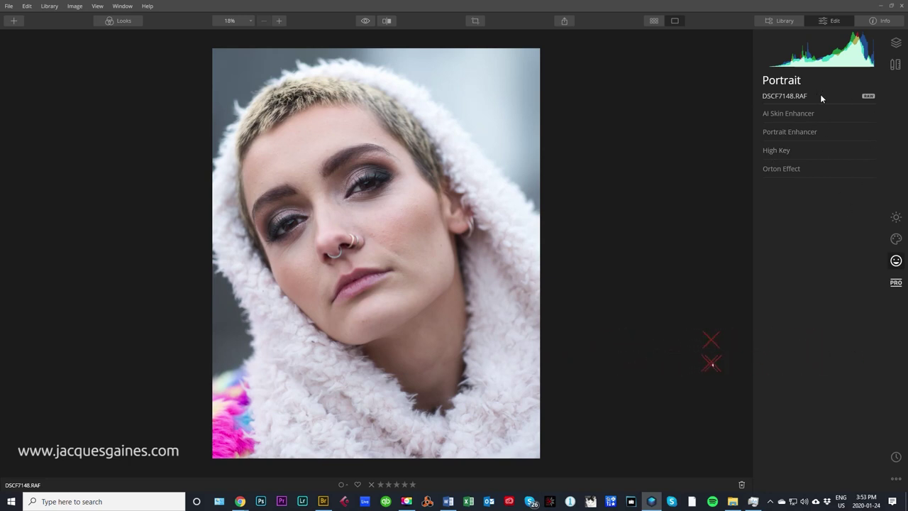
click(788, 113)
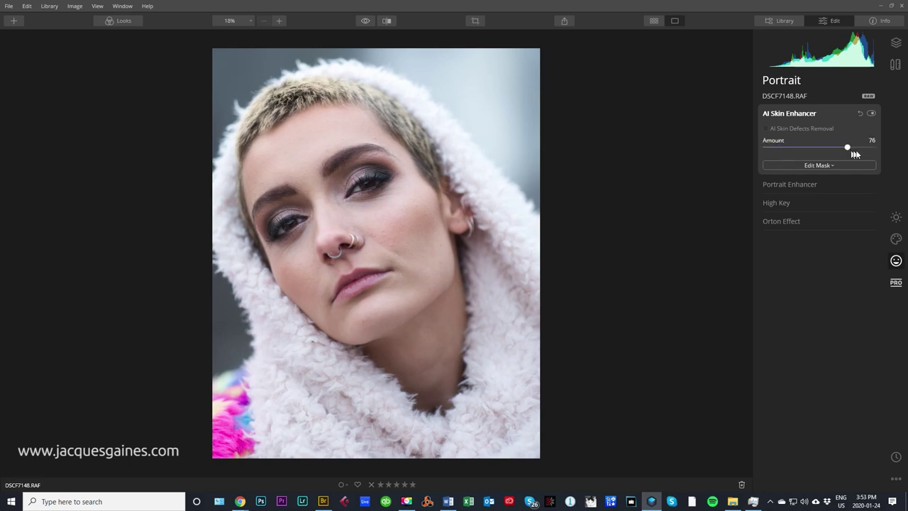
drag(861, 149, 867, 149)
Step: Compare the skin before and after the enhancement by sweeping the split view across the enlarged face
click(388, 26)
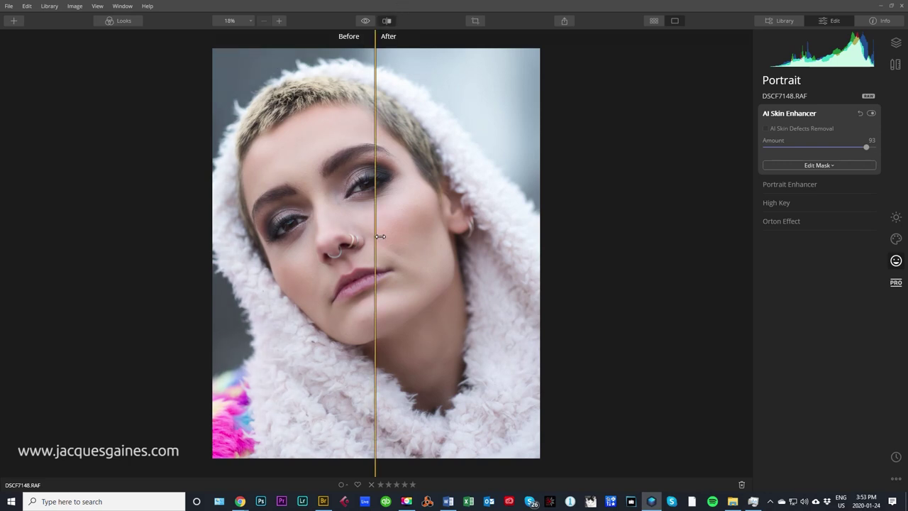
drag(376, 236, 552, 235)
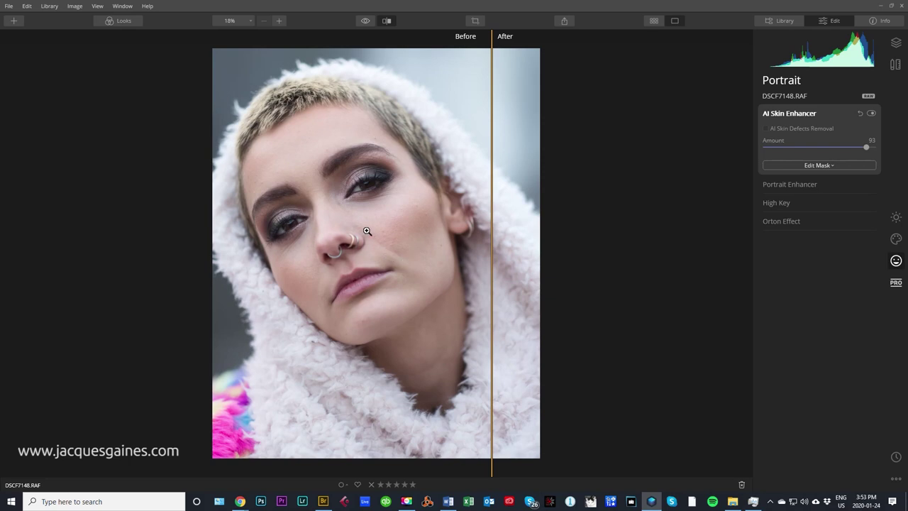
scroll(367, 230, up, 2)
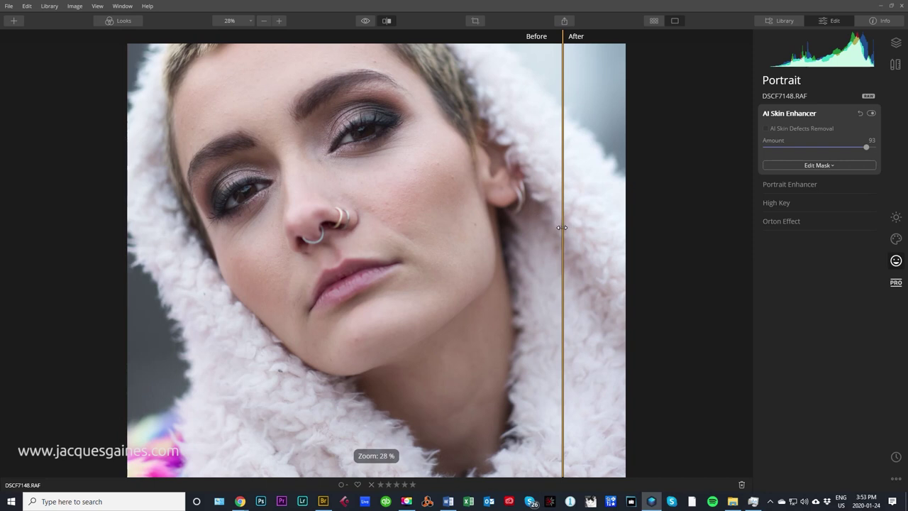
drag(561, 227, 153, 213)
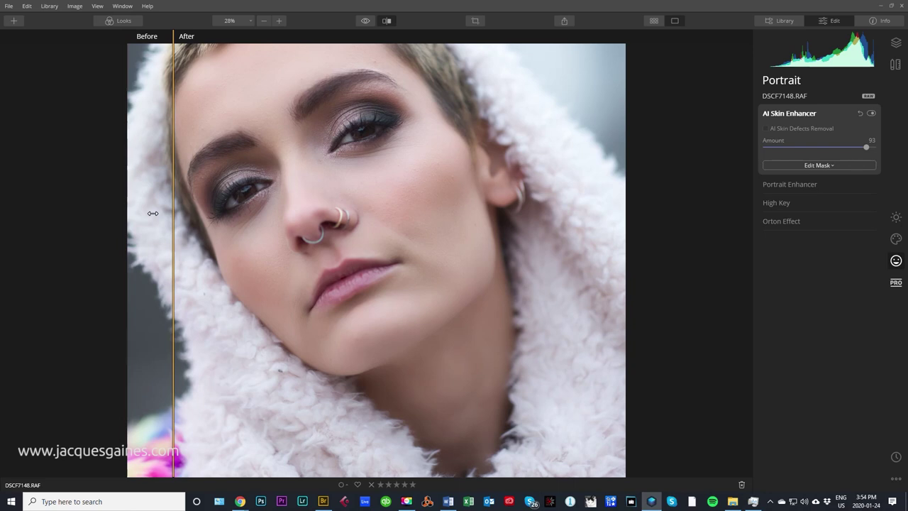
Step: Set the AI Skin Enhancer amount to 82, compare the face before and after, and close the comparison
drag(866, 147, 853, 147)
drag(177, 235, 577, 235)
click(387, 20)
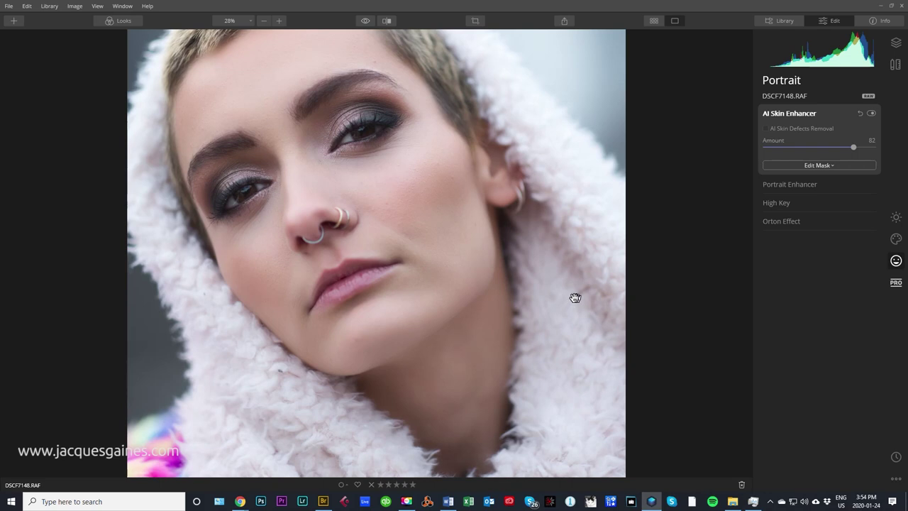
Step: Add a brush mask to the AI Skin Enhancer and paint it over the forehead, cheeks, nose and chin, avoiding the eyes
click(822, 164)
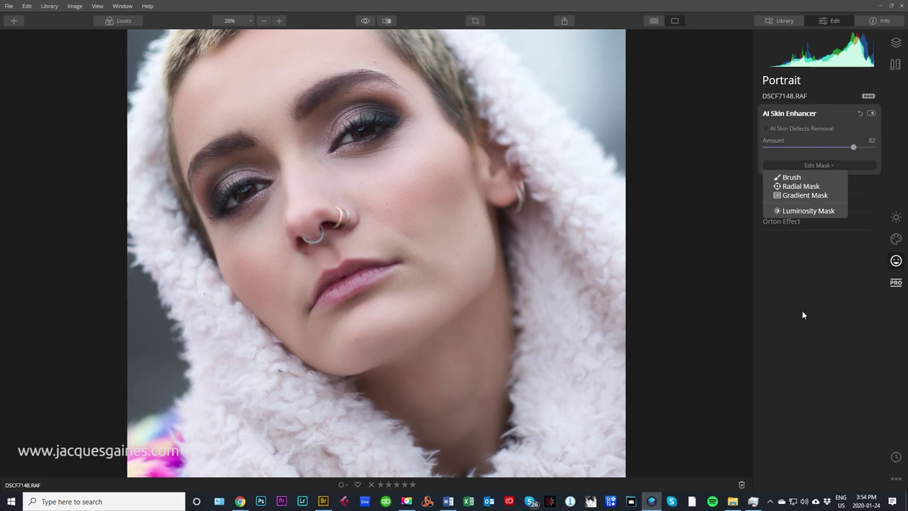
click(843, 164)
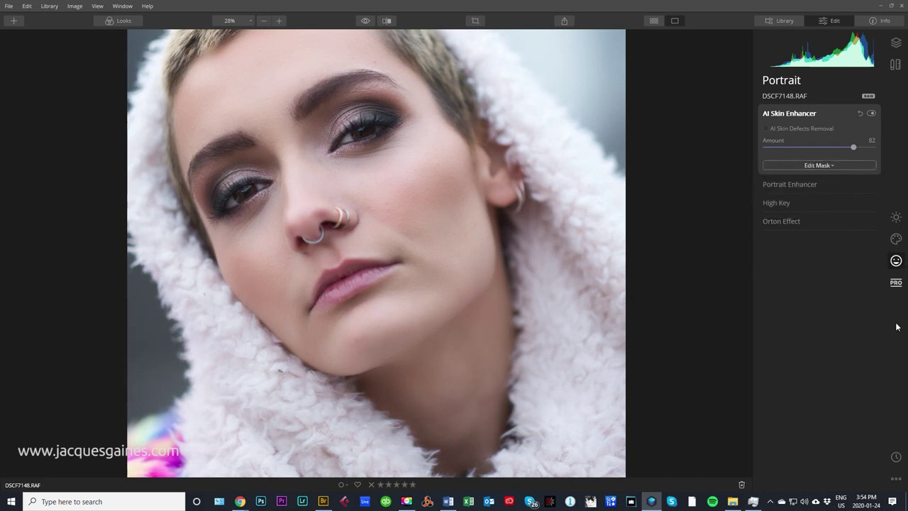
click(821, 168)
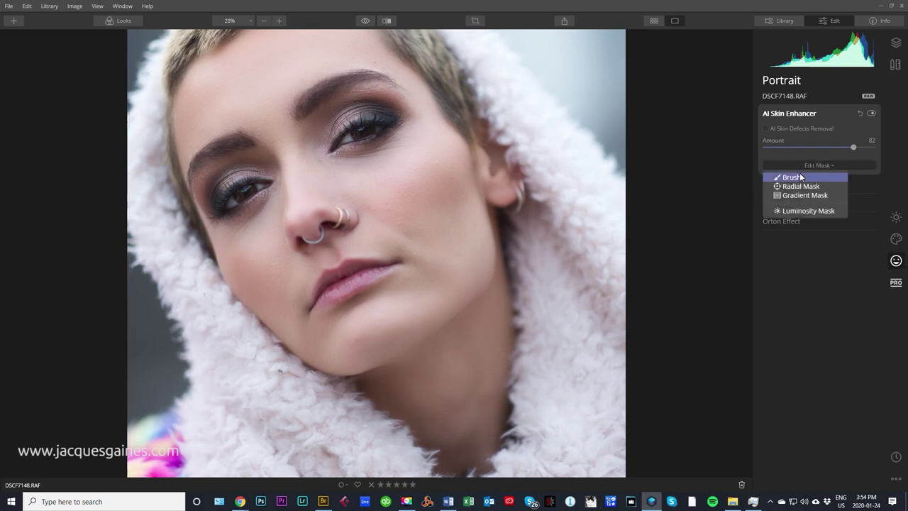
click(799, 175)
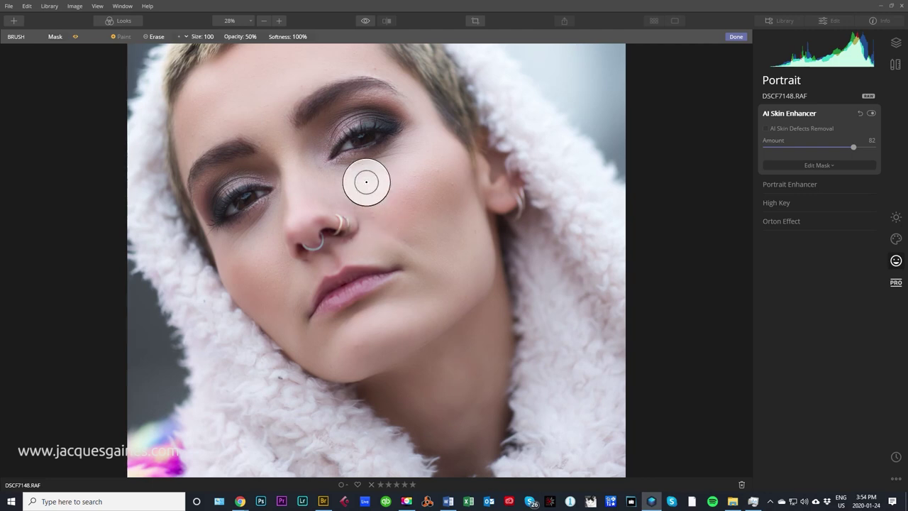
drag(361, 178, 414, 183)
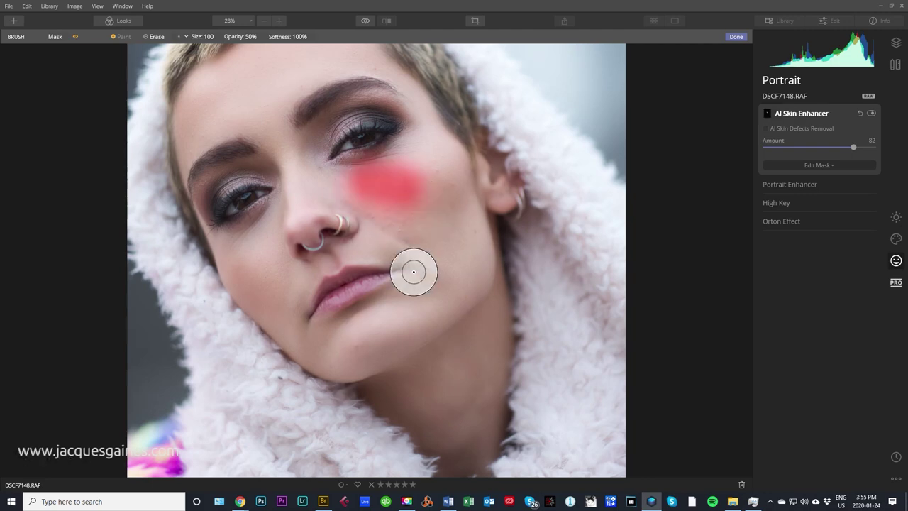
mouse_move(381, 203)
mouse_down()
mouse_move(454, 211)
mouse_move(445, 130)
mouse_move(471, 271)
mouse_move(425, 236)
mouse_move(457, 308)
mouse_move(413, 236)
mouse_move(397, 253)
mouse_move(379, 321)
mouse_move(381, 345)
mouse_move(393, 345)
mouse_move(327, 340)
mouse_move(245, 290)
mouse_move(232, 270)
mouse_move(308, 343)
mouse_move(252, 273)
mouse_move(290, 161)
mouse_move(327, 237)
mouse_move(348, 253)
mouse_move(375, 239)
mouse_up()
mouse_move(241, 89)
mouse_down()
mouse_move(259, 111)
mouse_move(203, 118)
mouse_move(278, 129)
mouse_move(324, 71)
mouse_move(257, 86)
mouse_move(250, 109)
mouse_move(336, 119)
mouse_move(313, 84)
mouse_move(277, 92)
mouse_move(340, 69)
mouse_move(395, 76)
mouse_move(384, 74)
mouse_move(431, 96)
mouse_move(435, 110)
mouse_move(358, 65)
mouse_move(219, 71)
mouse_move(267, 73)
mouse_move(263, 134)
mouse_move(345, 192)
mouse_move(289, 135)
mouse_move(264, 149)
mouse_move(374, 140)
mouse_move(293, 143)
mouse_move(271, 177)
mouse_move(263, 174)
mouse_move(258, 201)
mouse_move(301, 180)
mouse_move(312, 193)
mouse_move(292, 134)
mouse_move(299, 158)
mouse_move(360, 216)
mouse_move(417, 183)
mouse_move(441, 293)
mouse_move(426, 284)
mouse_move(385, 310)
mouse_move(397, 320)
mouse_move(361, 332)
mouse_move(322, 323)
mouse_move(304, 292)
mouse_move(356, 281)
mouse_move(305, 282)
mouse_move(307, 291)
mouse_move(289, 273)
mouse_move(336, 299)
mouse_move(376, 286)
mouse_up()
Step: Erase the skin mask from the lips with a size 64 brush
scroll(346, 191, down, 2)
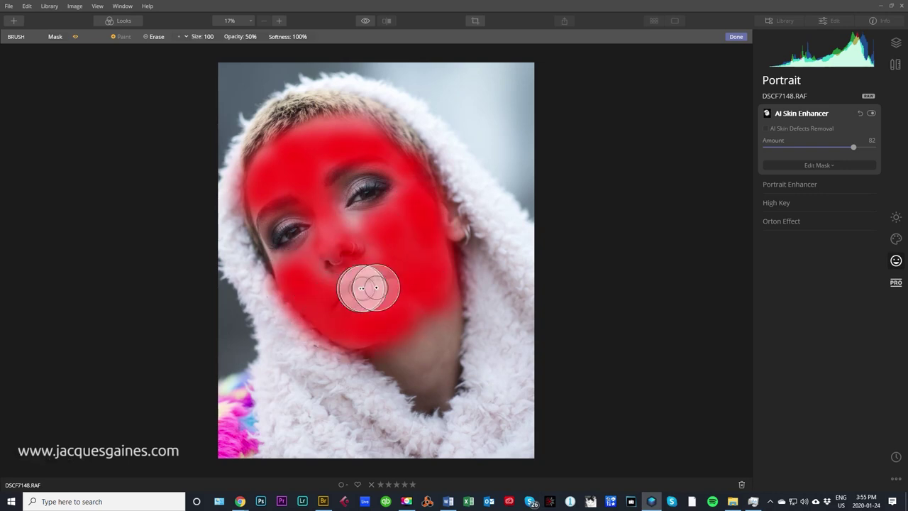
scroll(368, 288, up, 4)
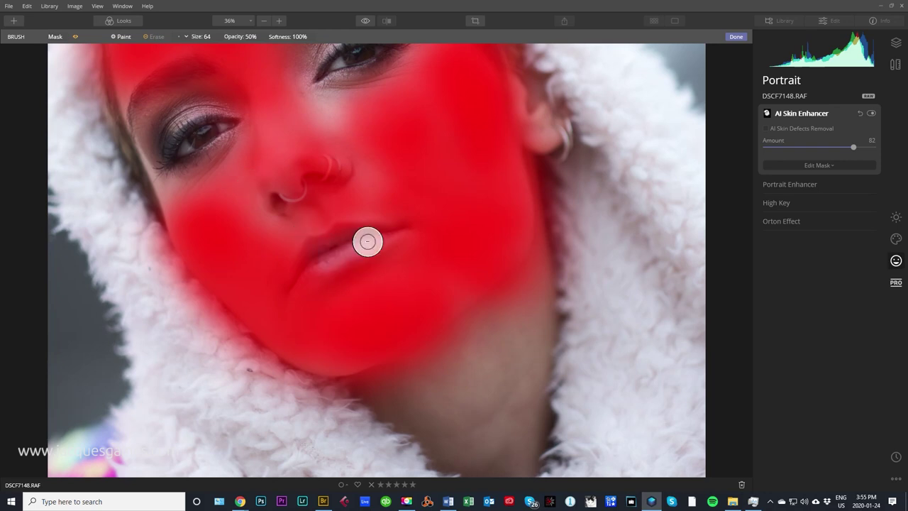
mouse_move(368, 240)
mouse_down()
mouse_move(317, 251)
mouse_move(304, 280)
mouse_move(386, 241)
mouse_move(328, 249)
mouse_move(379, 234)
mouse_move(412, 238)
mouse_move(342, 246)
mouse_move(312, 273)
mouse_up()
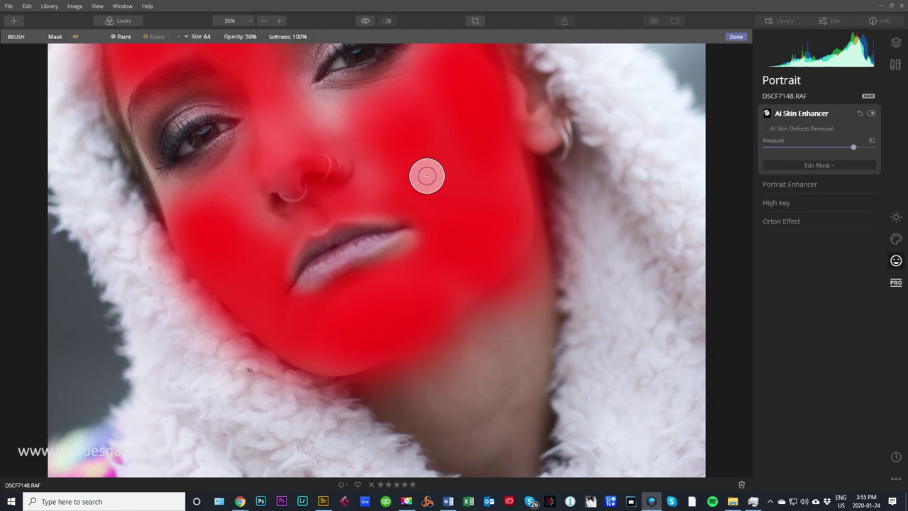
Step: Lightly erase the mask over the cheek nearest the visible ear, using a size 136 brush at 16% opacity, and return to painting mode
key(bracketright)
key(bracketright)
key(bracketright)
key(bracketright)
click(255, 36)
click(260, 61)
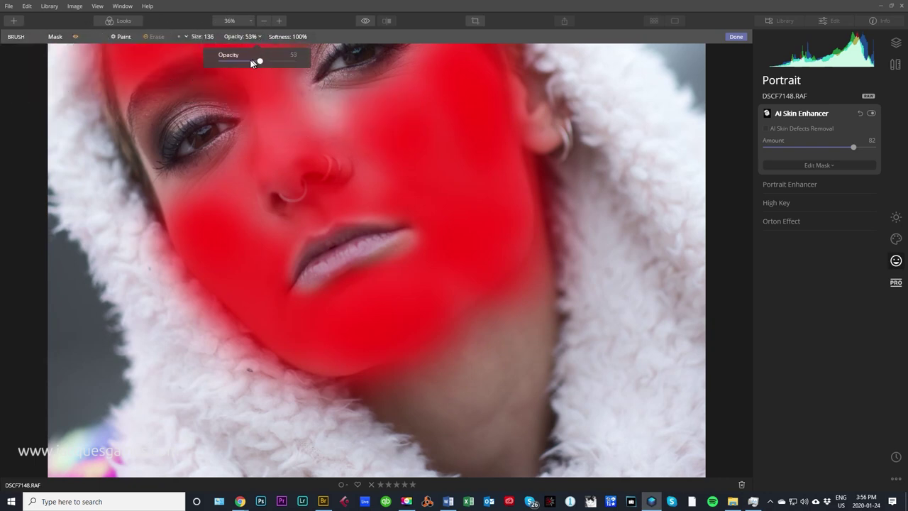
drag(260, 63, 232, 62)
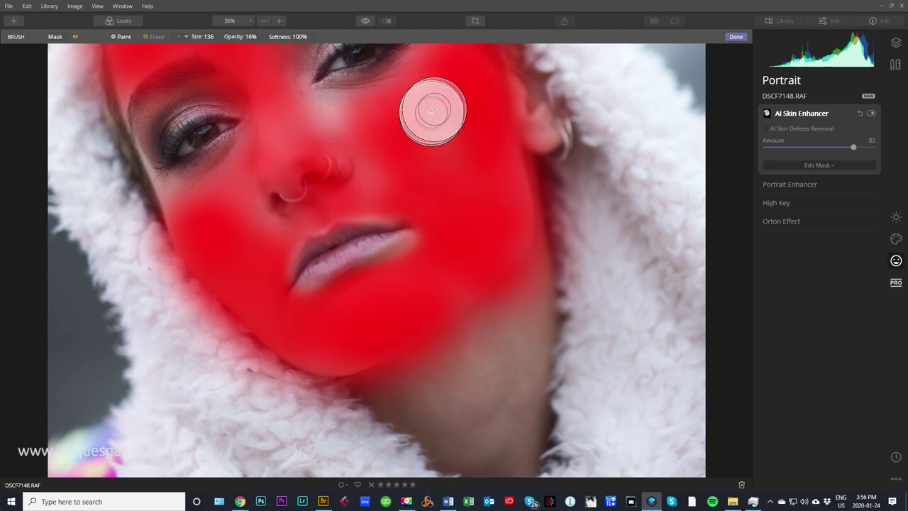
mouse_move(447, 131)
mouse_down()
mouse_move(468, 126)
mouse_move(463, 169)
mouse_move(446, 167)
mouse_move(433, 192)
mouse_move(464, 129)
mouse_up()
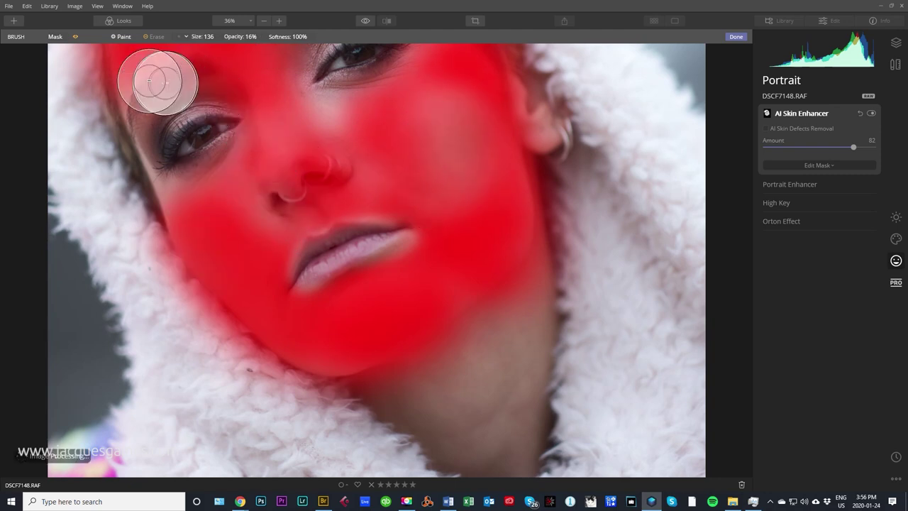
click(116, 37)
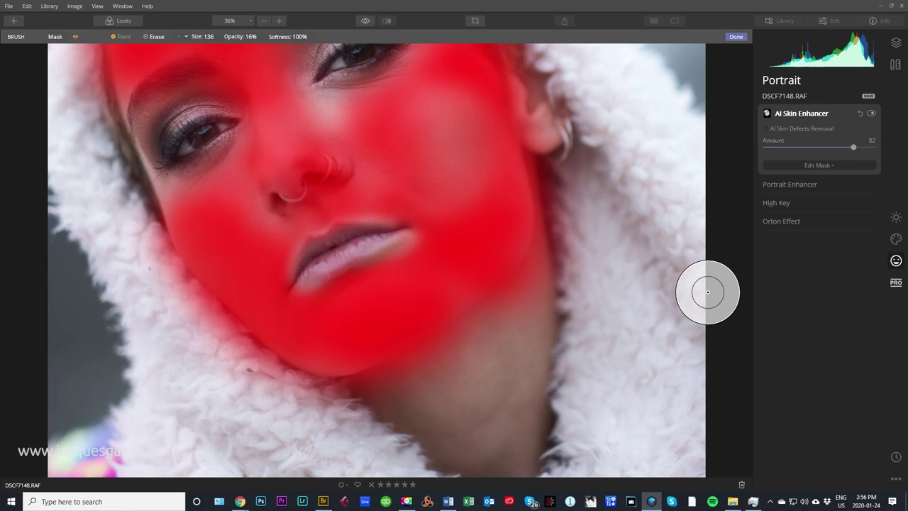
scroll(388, 220, down, 2)
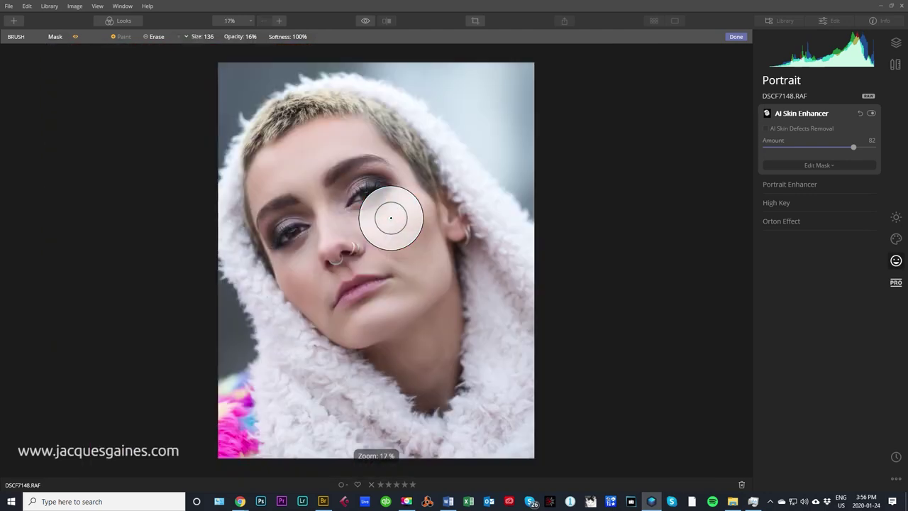
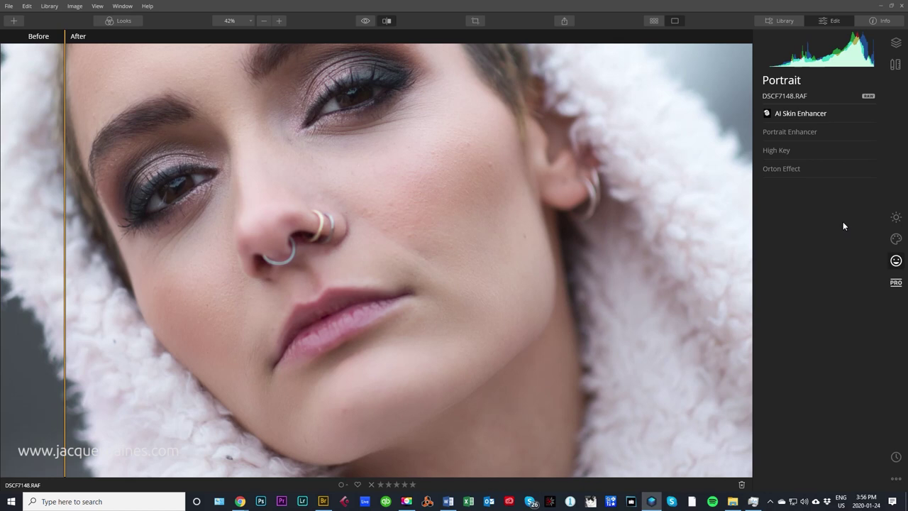
Step: Reopen the AI Skin Enhancer's brush mask with its overlay shown and paint over the cheek nearest the visible ear at 50% opacity
click(801, 113)
click(826, 166)
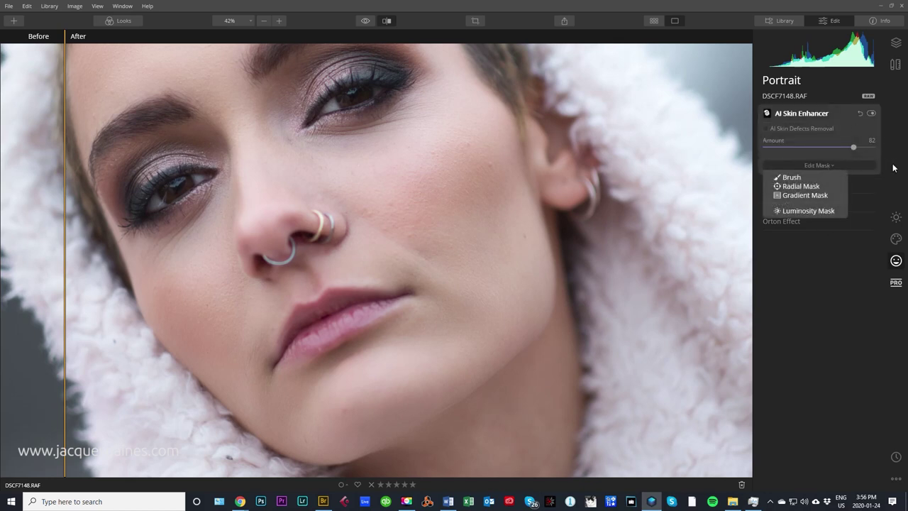
click(782, 174)
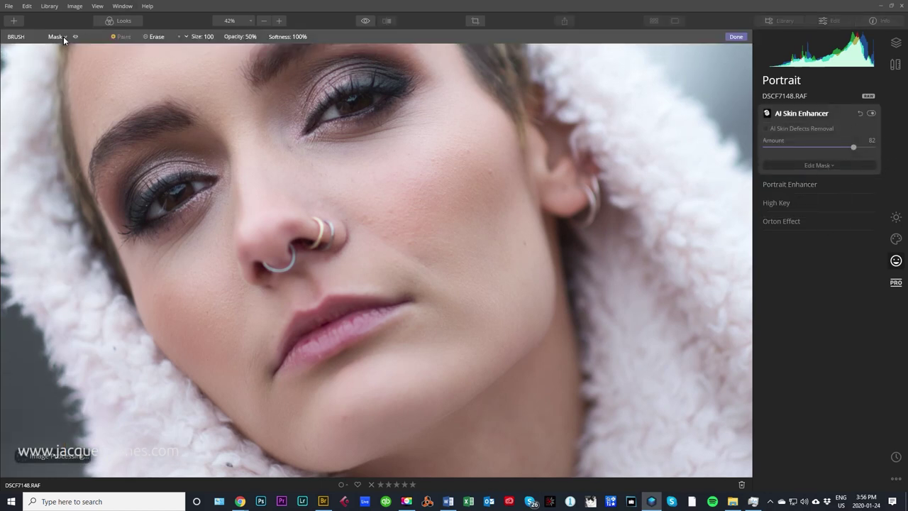
click(75, 36)
mouse_move(448, 209)
mouse_down()
mouse_move(421, 201)
mouse_move(454, 203)
mouse_move(421, 223)
mouse_move(350, 178)
mouse_up()
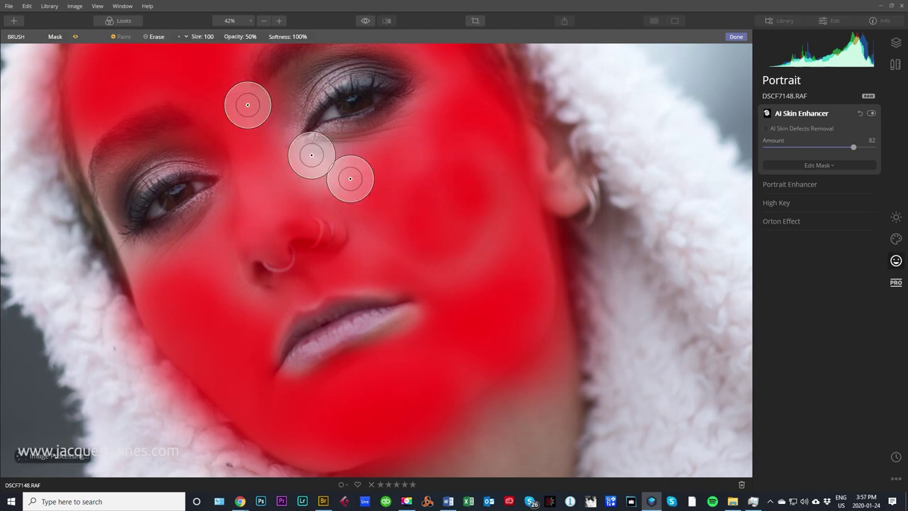
Step: Set the brush opacity to 94%, paint both cheeks fully into the mask, hide the overlay and finish editing the mask
click(249, 22)
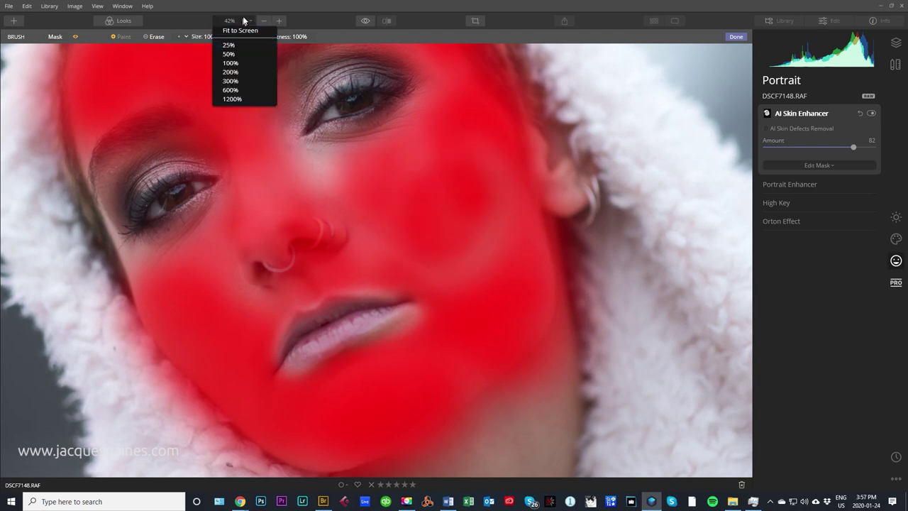
click(255, 13)
click(251, 36)
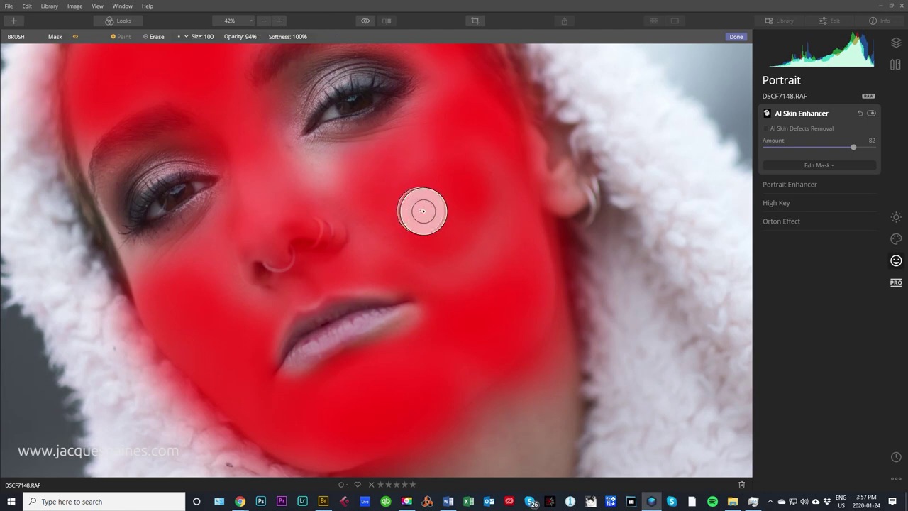
mouse_move(488, 233)
mouse_down()
mouse_move(455, 245)
mouse_move(415, 229)
mouse_move(395, 183)
mouse_move(401, 168)
mouse_move(381, 194)
mouse_move(347, 186)
mouse_move(382, 245)
mouse_move(400, 254)
mouse_move(239, 221)
mouse_move(174, 291)
mouse_move(235, 292)
mouse_move(249, 309)
mouse_move(224, 281)
mouse_move(223, 300)
mouse_move(176, 290)
mouse_up()
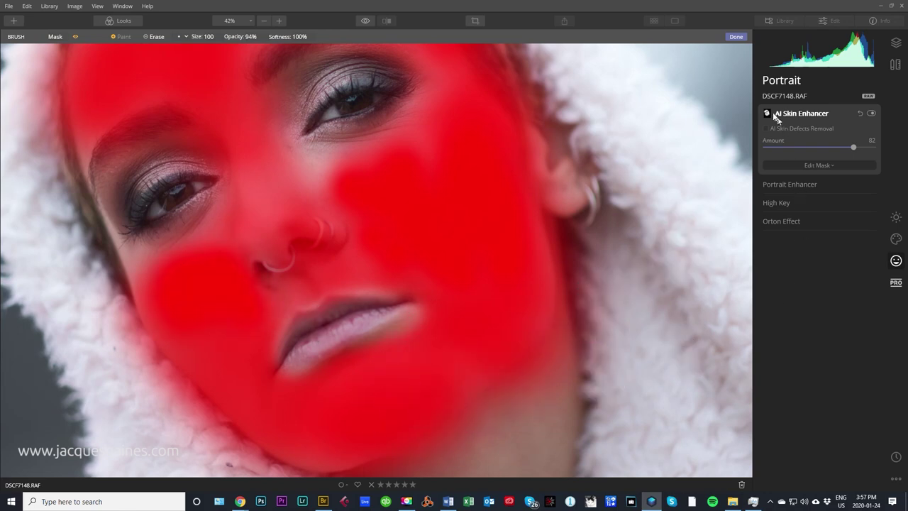
click(77, 36)
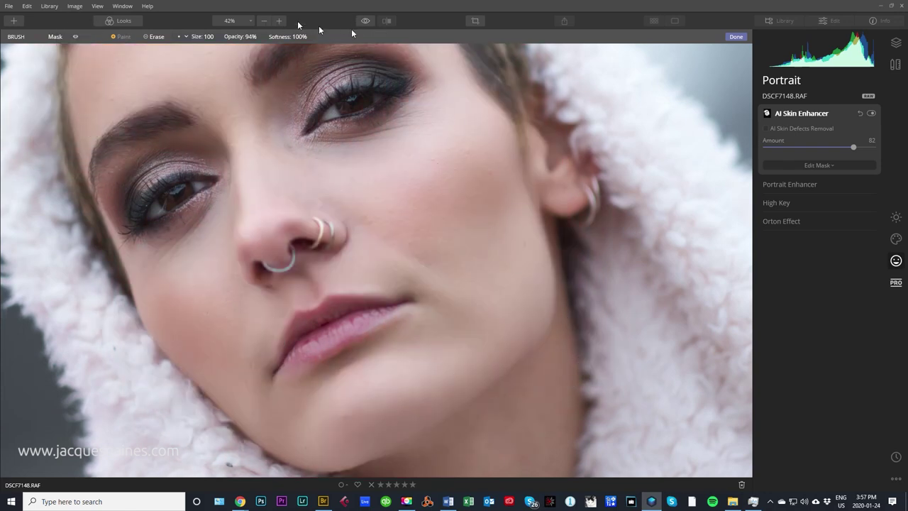
click(801, 115)
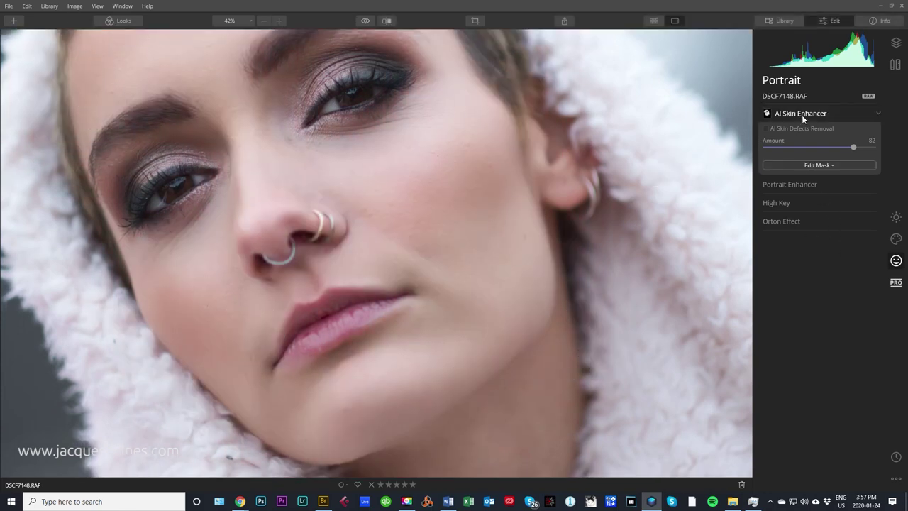
click(800, 112)
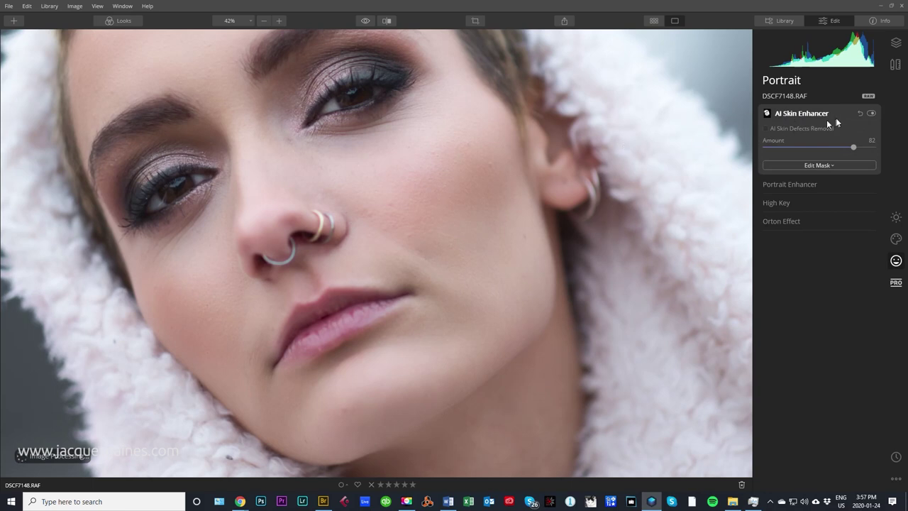
Step: Compare the masked skin smoothing before and after by sweeping the split view across the whole face
scroll(340, 193, down, 3)
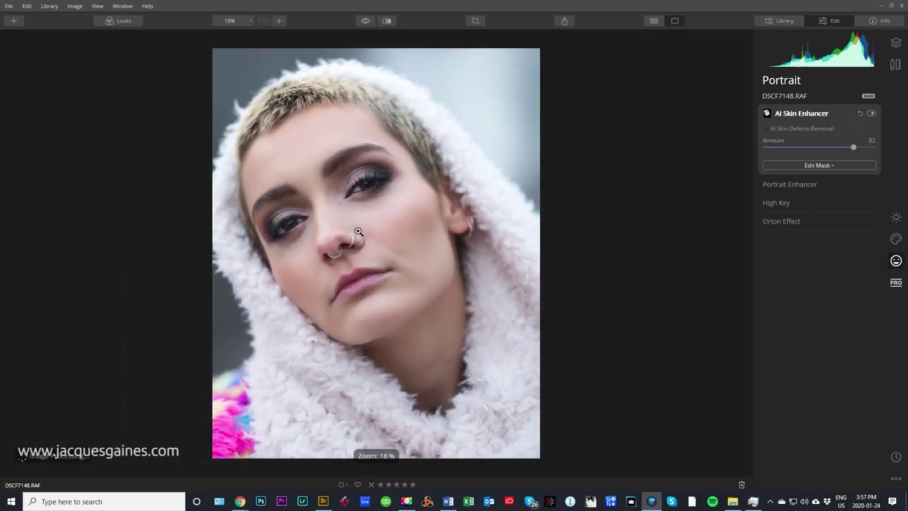
click(386, 21)
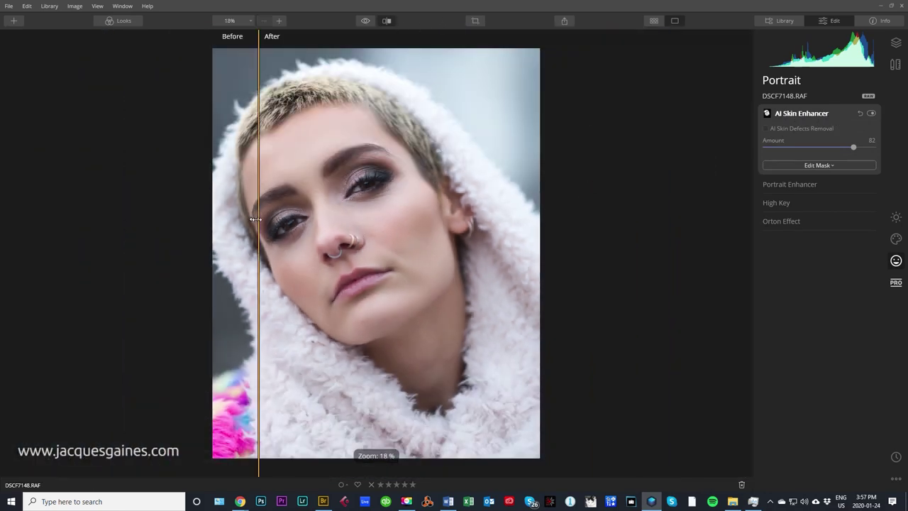
mouse_move(255, 219)
mouse_down()
mouse_move(395, 213)
mouse_move(612, 184)
mouse_move(218, 201)
mouse_move(259, 206)
mouse_up()
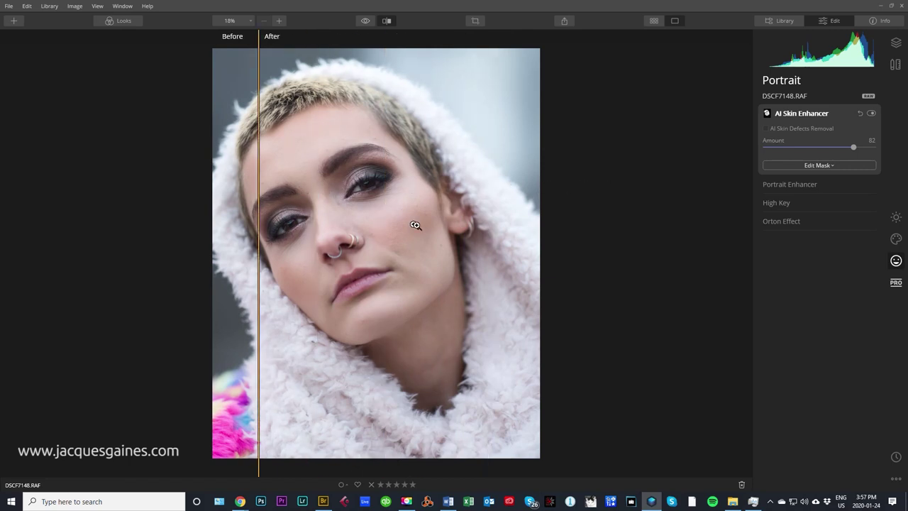
scroll(415, 225, up, 2)
drag(147, 216, 281, 220)
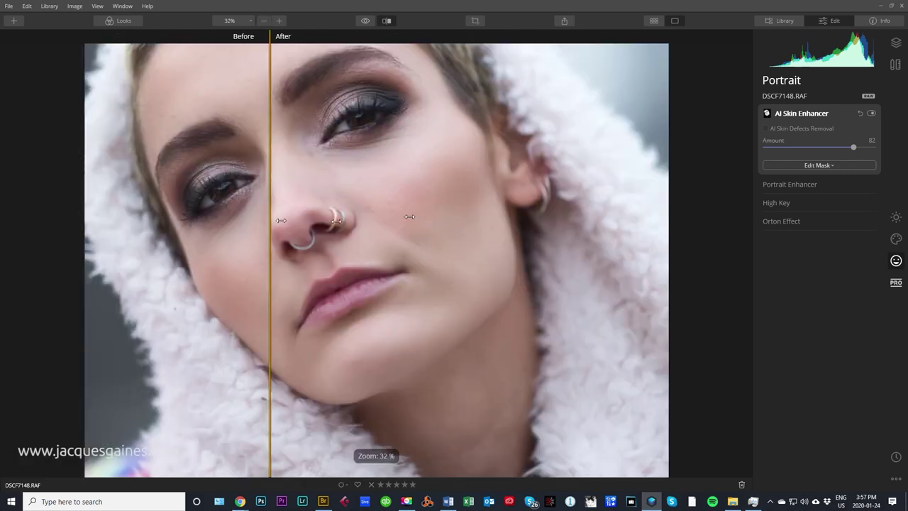
drag(409, 217, 547, 213)
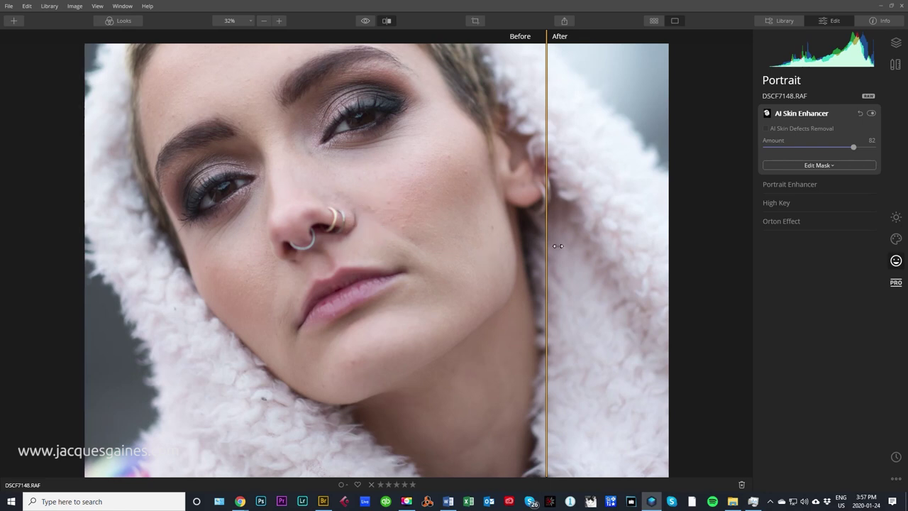
drag(557, 246, 140, 259)
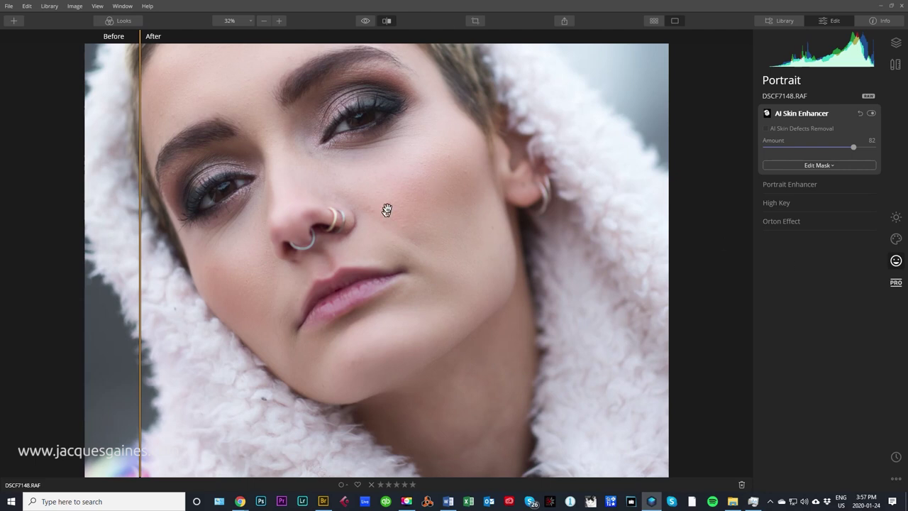
scroll(387, 209, down, 3)
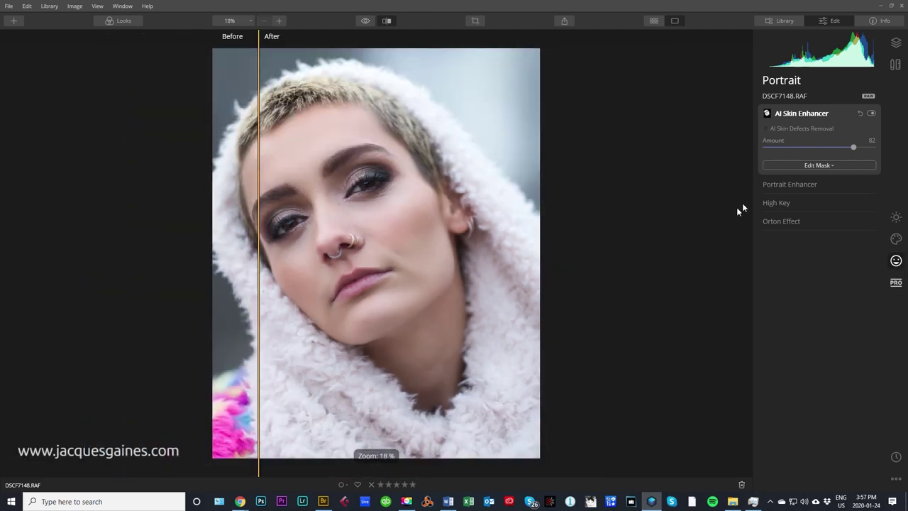
Step: Close the comparison and set the Portrait Enhancer's Face Light to 10, Eye Whitening to 40 and Eye Enhancer to 61
click(806, 186)
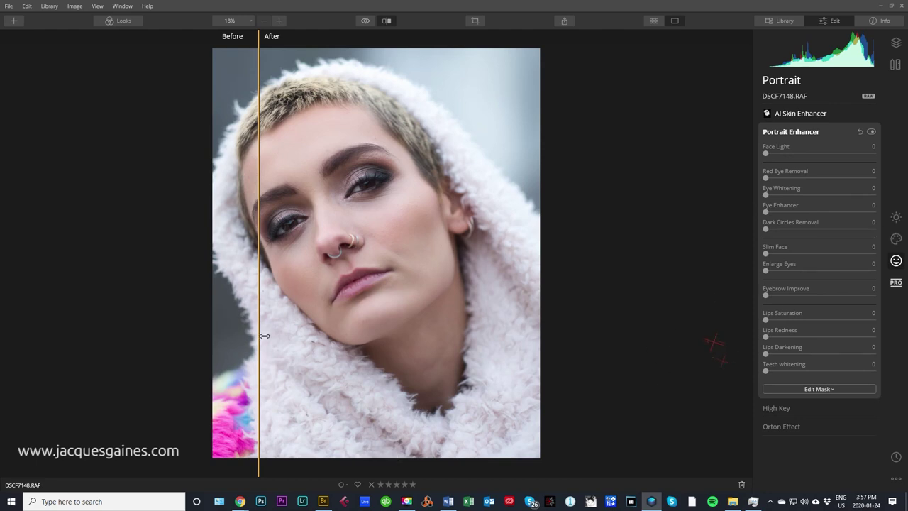
click(387, 22)
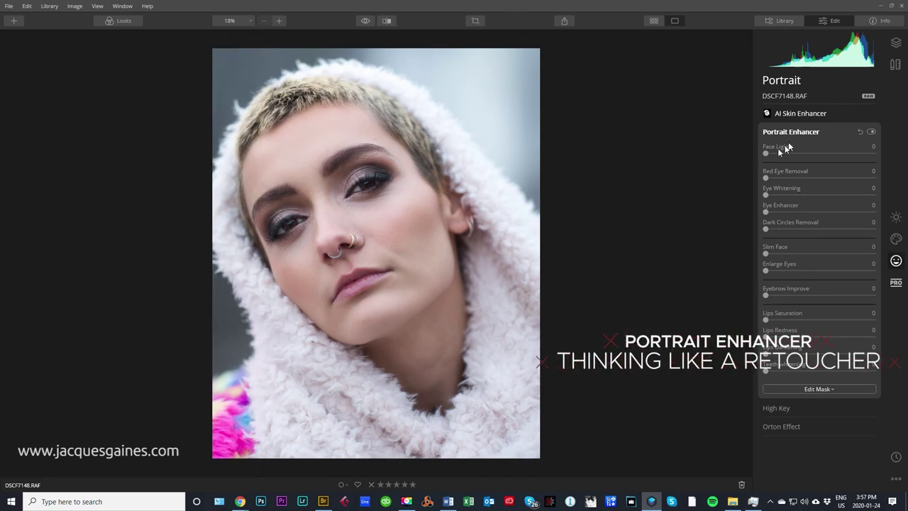
drag(766, 154, 797, 159)
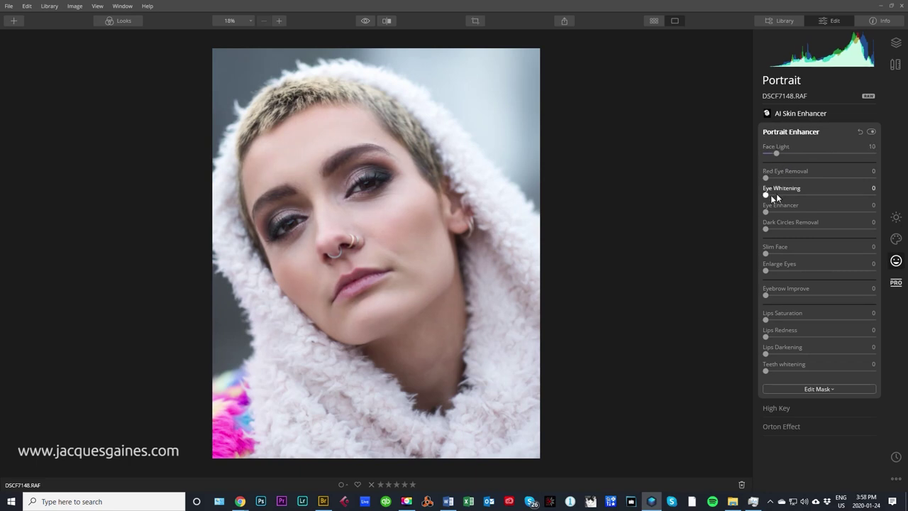
drag(766, 195, 892, 195)
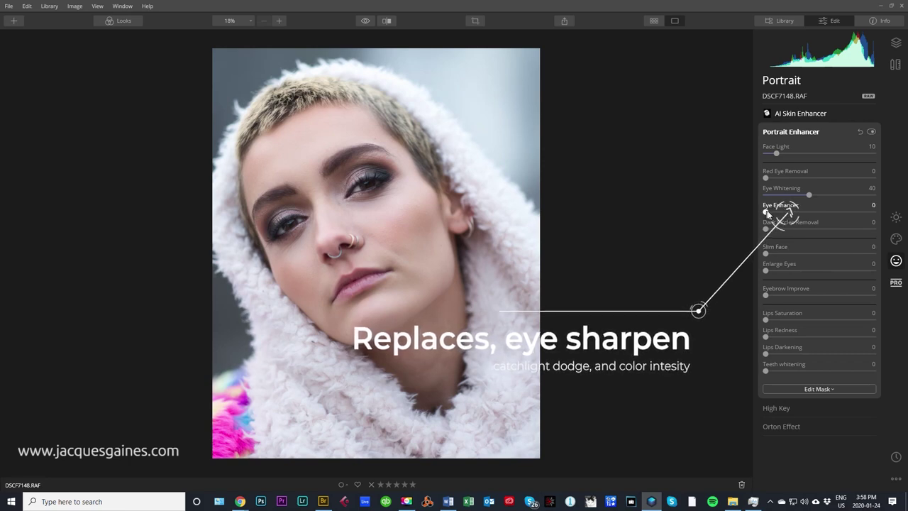
drag(767, 212, 833, 214)
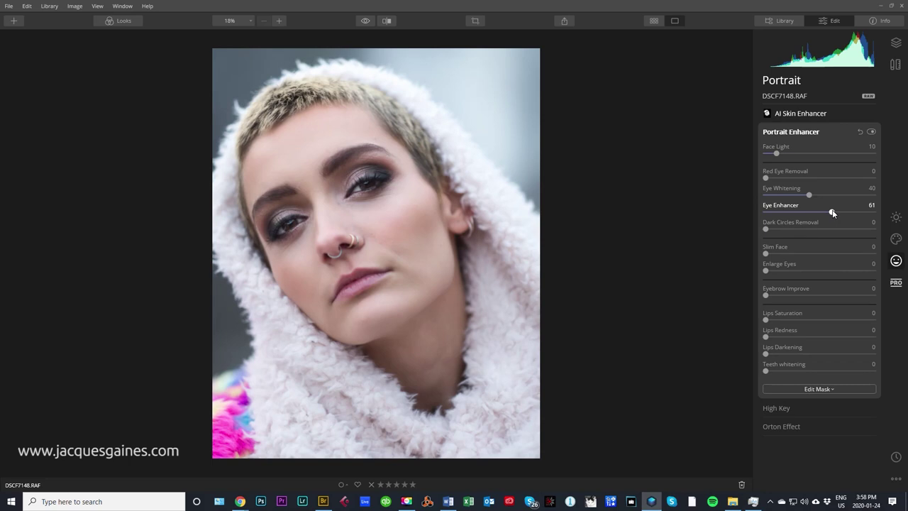
Step: Compare the eye enhancements before and after by sweeping the split view across a close-up of the face
scroll(383, 225, up, 2)
drag(340, 179, 420, 262)
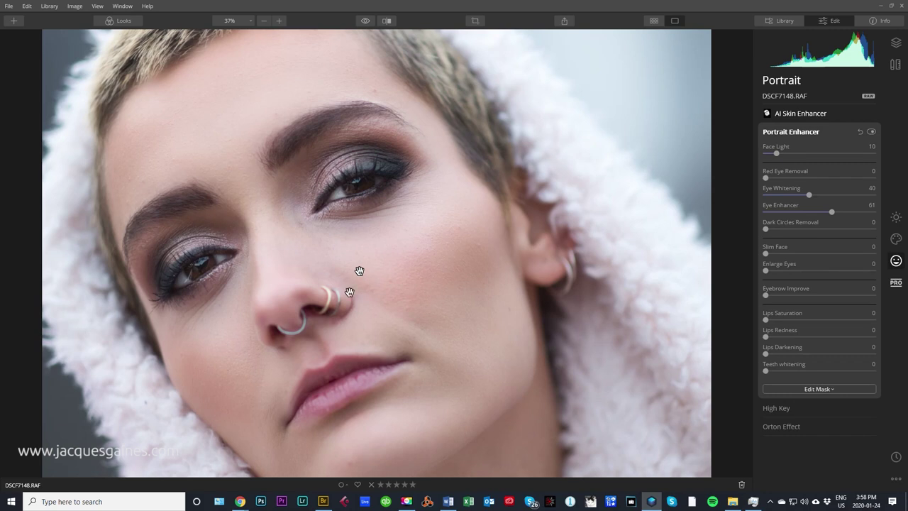
click(389, 20)
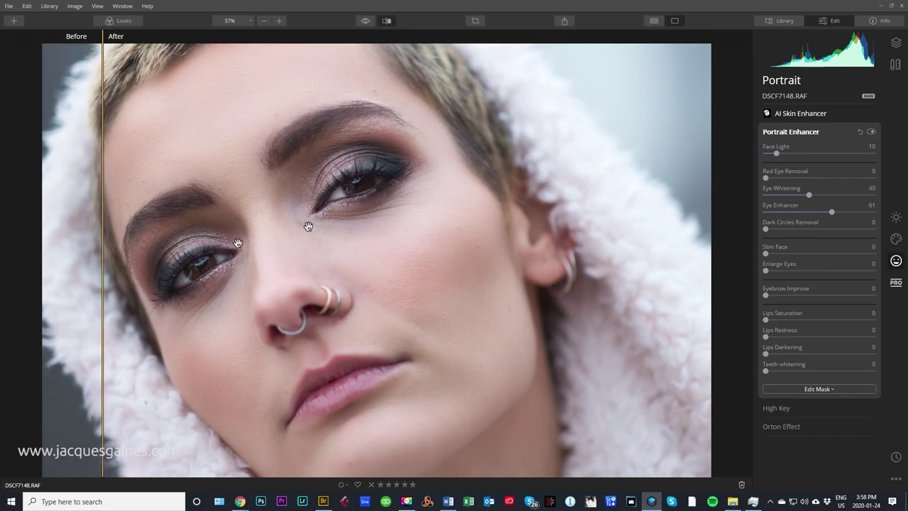
drag(105, 247, 60, 175)
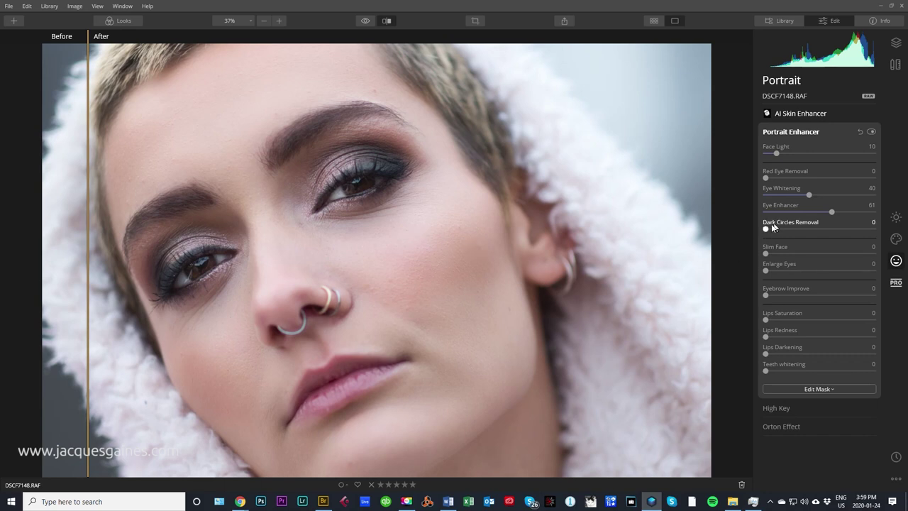
Step: Try out Dark Circles Removal, return it to 0 and close the before/after comparison with the whole portrait in view
mouse_move(783, 229)
mouse_down()
mouse_move(892, 228)
mouse_move(755, 234)
mouse_up()
click(406, 255)
click(386, 23)
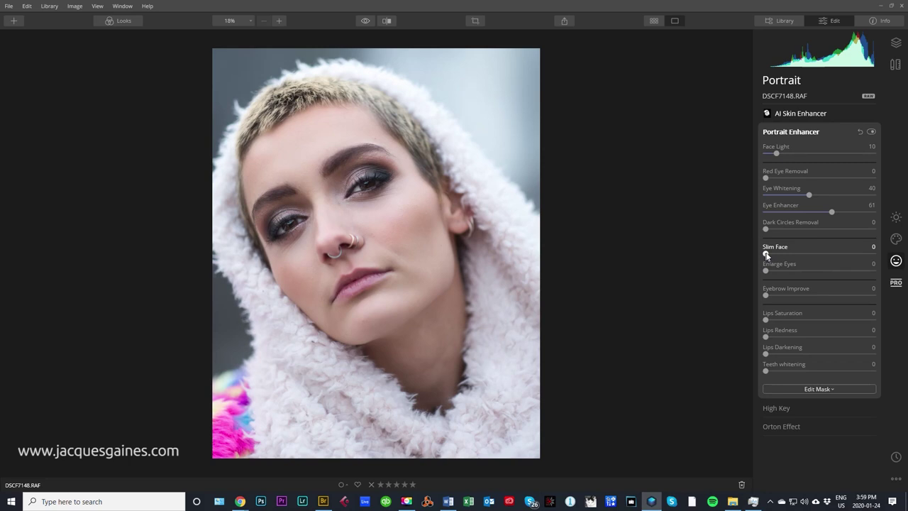
Step: Test Slim Face at strong amounts such as 74 and 62, compare before and after, and settle on 36
drag(766, 254, 846, 255)
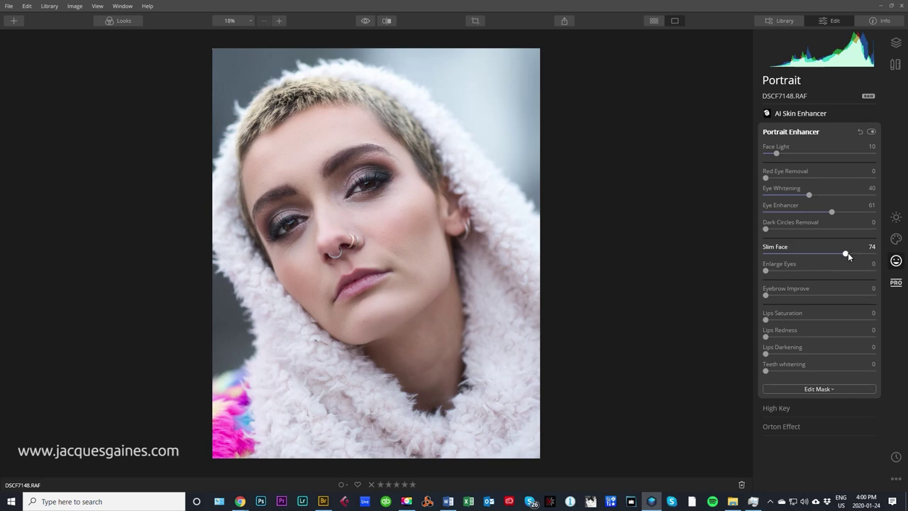
drag(864, 256, 876, 255)
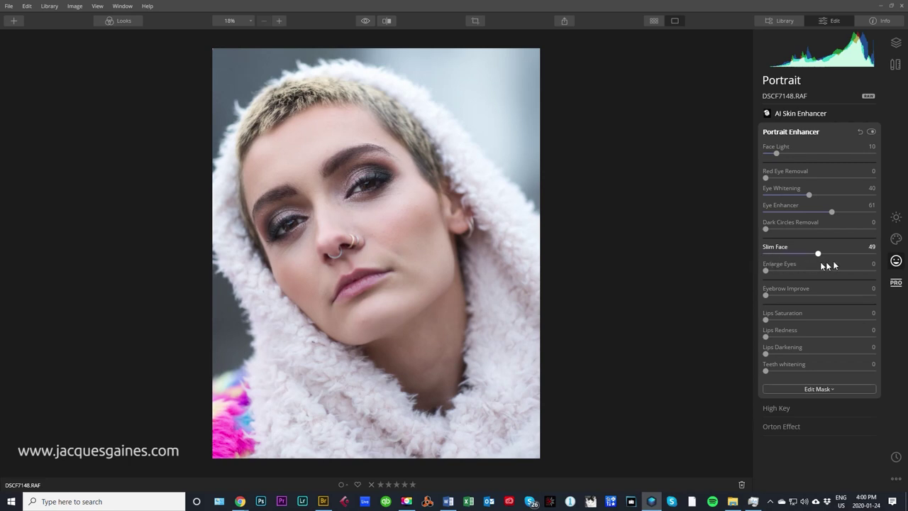
mouse_move(851, 259)
mouse_down()
mouse_move(816, 257)
mouse_move(835, 256)
mouse_up()
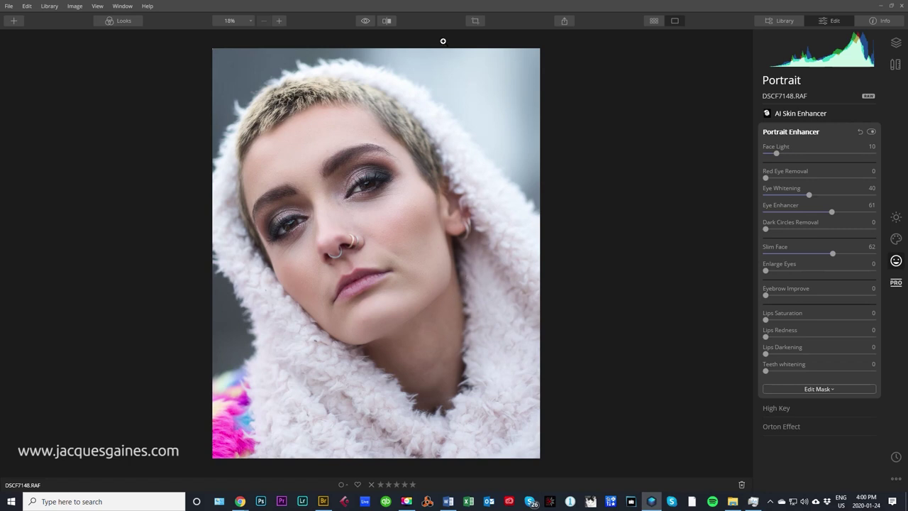
click(387, 21)
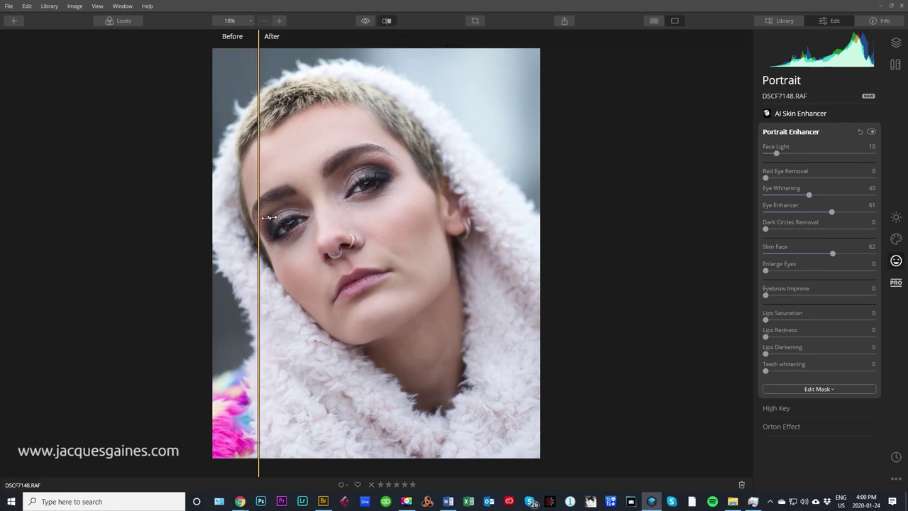
drag(265, 218, 238, 200)
drag(833, 254, 804, 253)
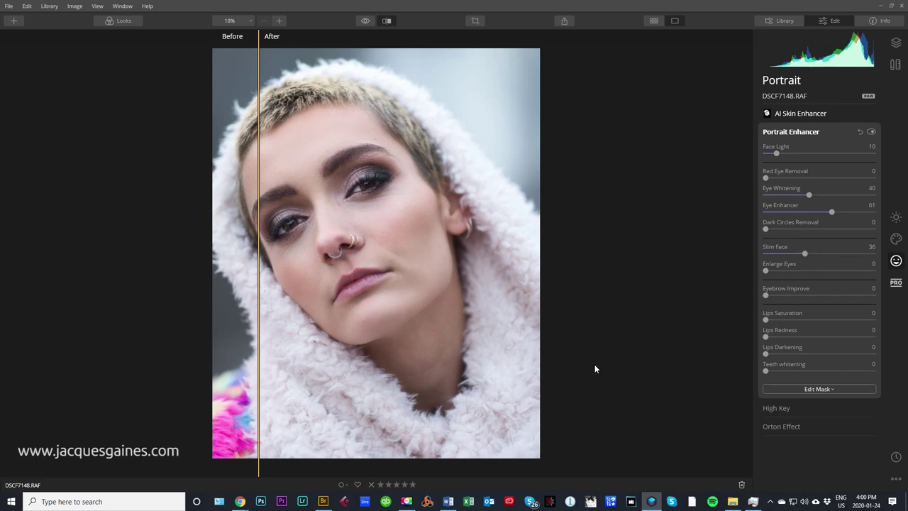
click(386, 22)
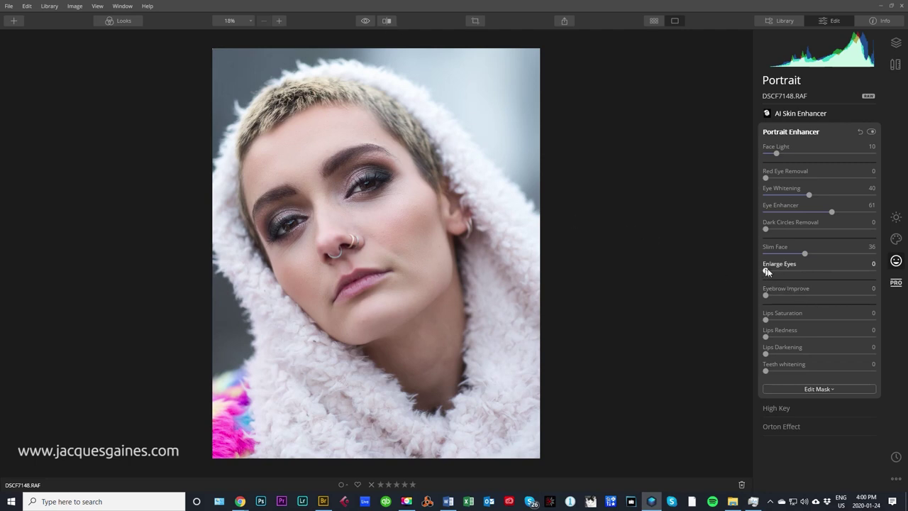
Step: Set Enlarge Eyes to 11 after testing it at 100, and raise Eyebrow Improve to 55
drag(766, 271, 876, 273)
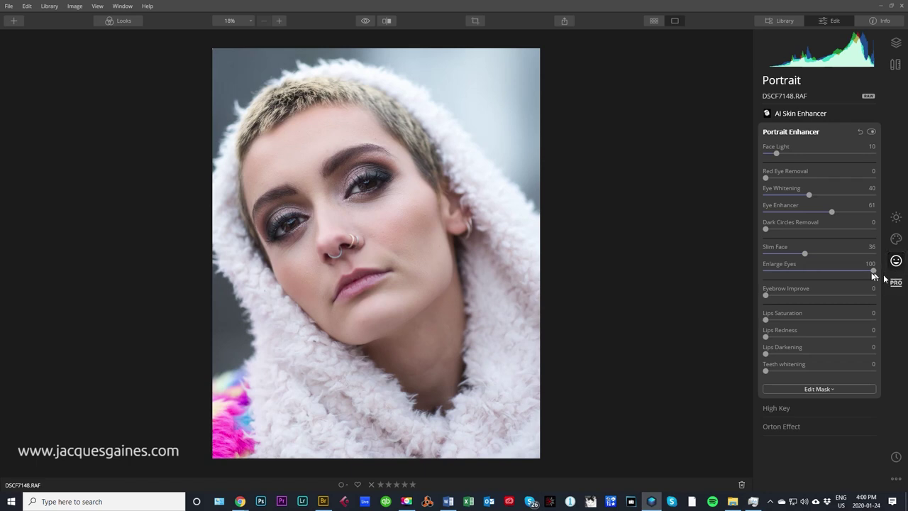
drag(873, 271, 778, 271)
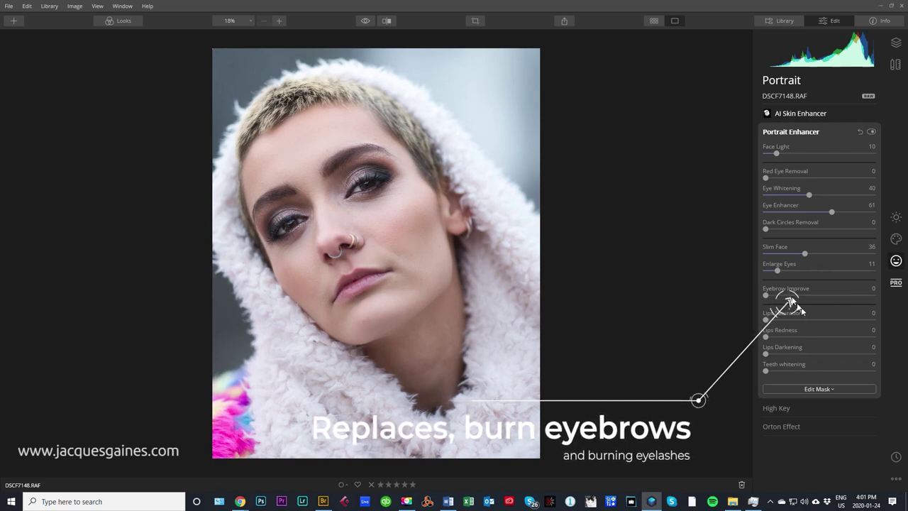
drag(766, 294, 828, 297)
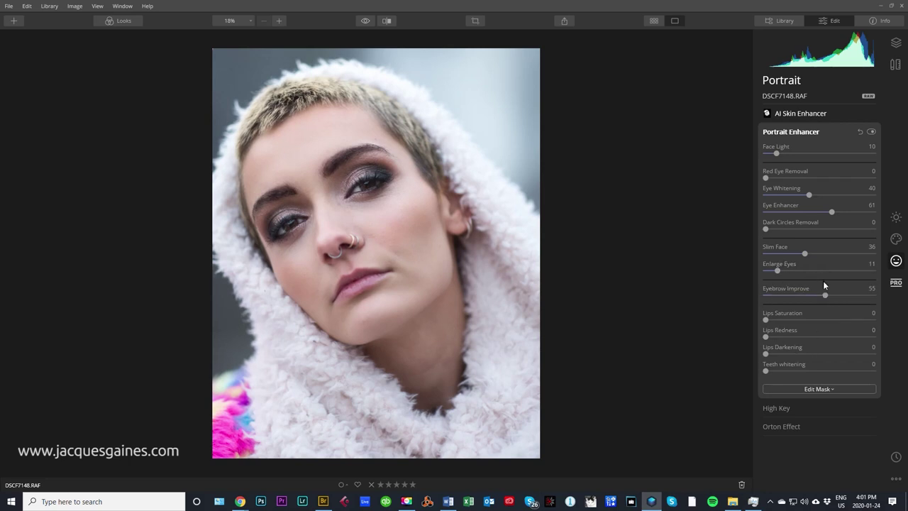
Step: Compare the reshaped eyes and darkened eyebrows before and after in a close-up split view, and close the comparison
click(387, 20)
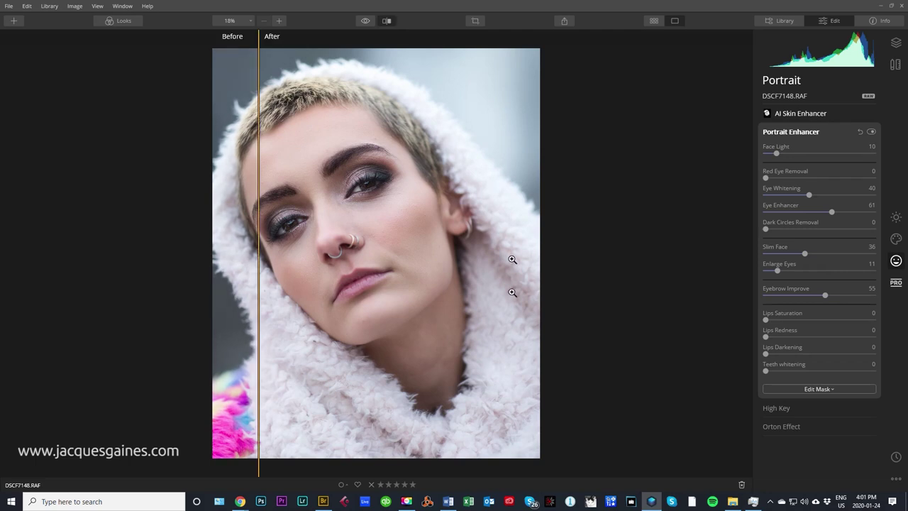
click(354, 256)
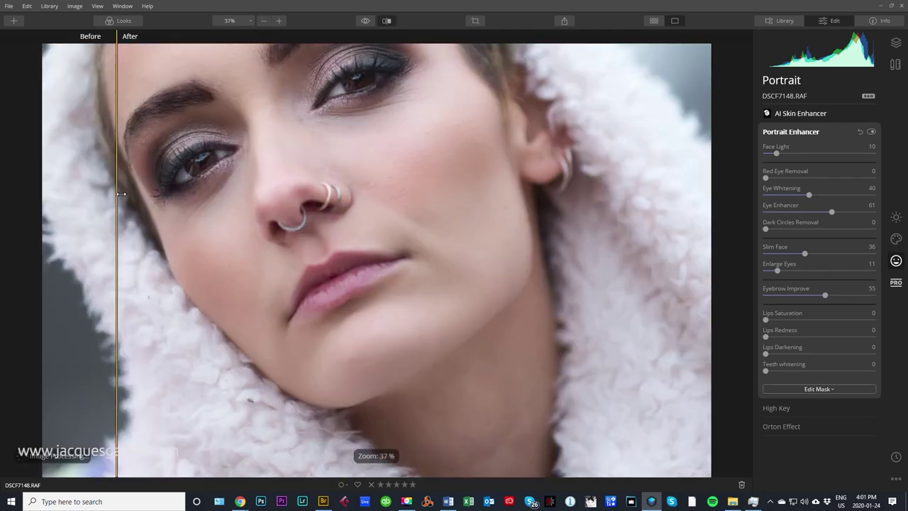
drag(294, 166, 300, 277)
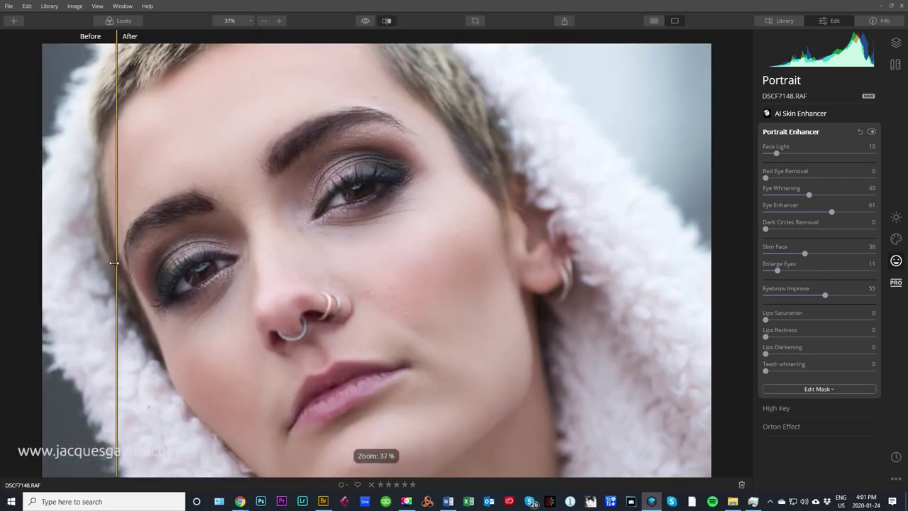
drag(117, 260, 93, 165)
scroll(293, 286, down, 1)
scroll(293, 287, down, 2)
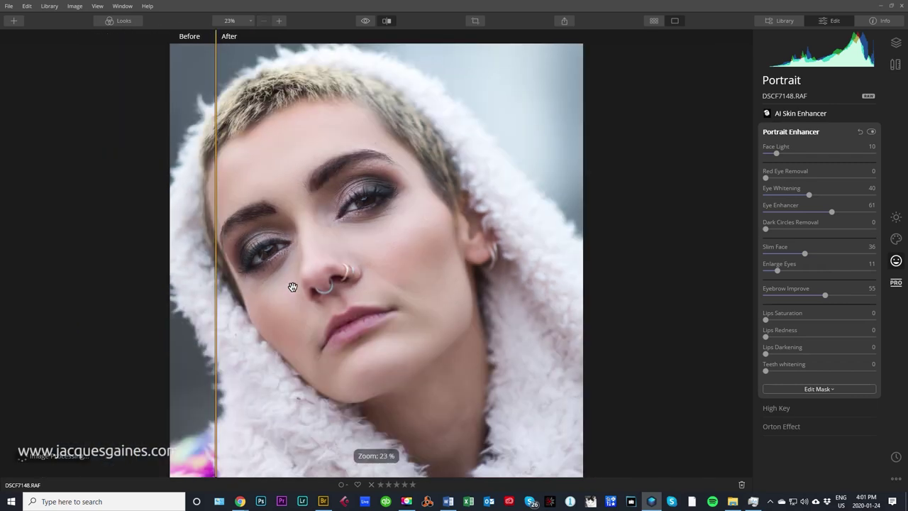
click(388, 21)
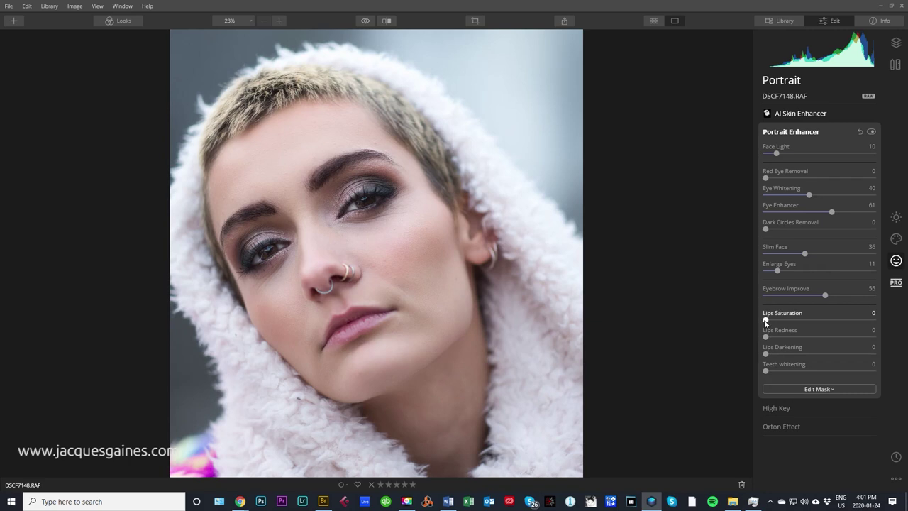
Step: Adjust the lips to a saturation of 29, a redness of 0 and a darkening of 19
drag(766, 320, 806, 338)
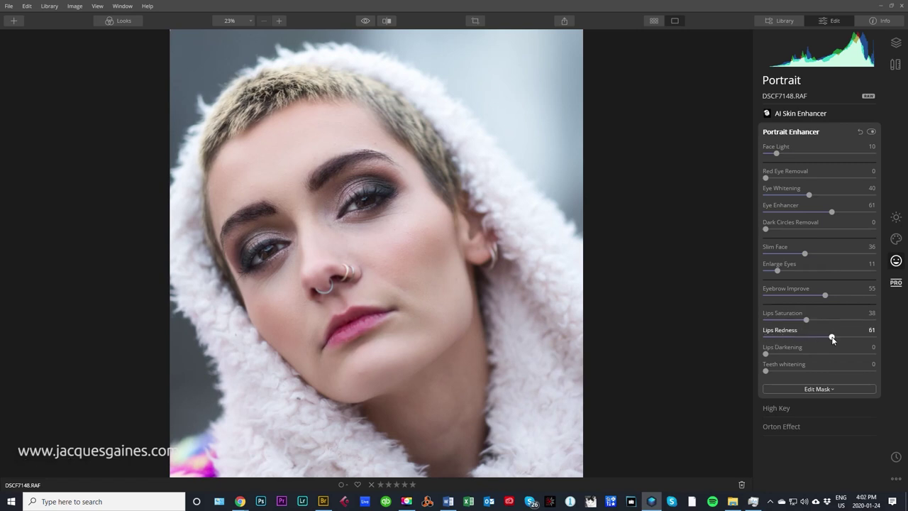
drag(832, 340, 786, 354)
drag(807, 320, 773, 338)
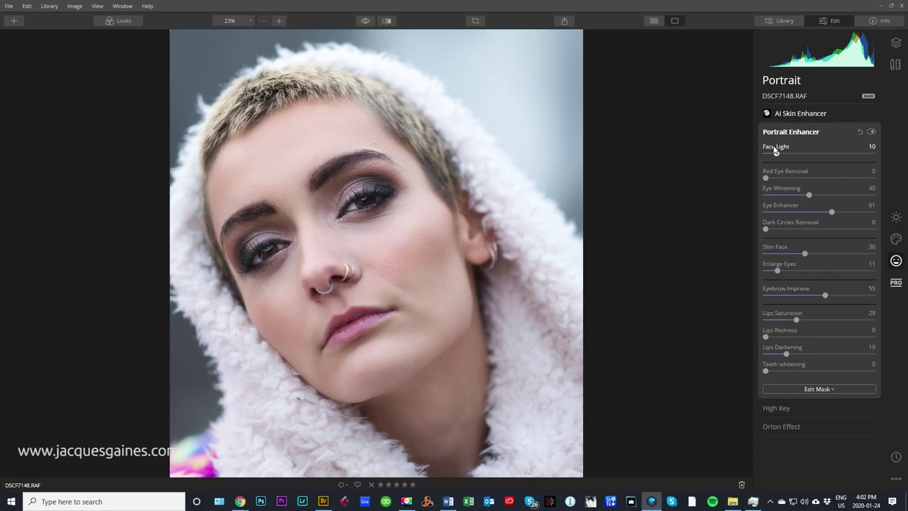
Step: Review the AI Skin Enhancer and Portrait Enhancer settings, collapse both and compare the whole retouch before and after
click(794, 114)
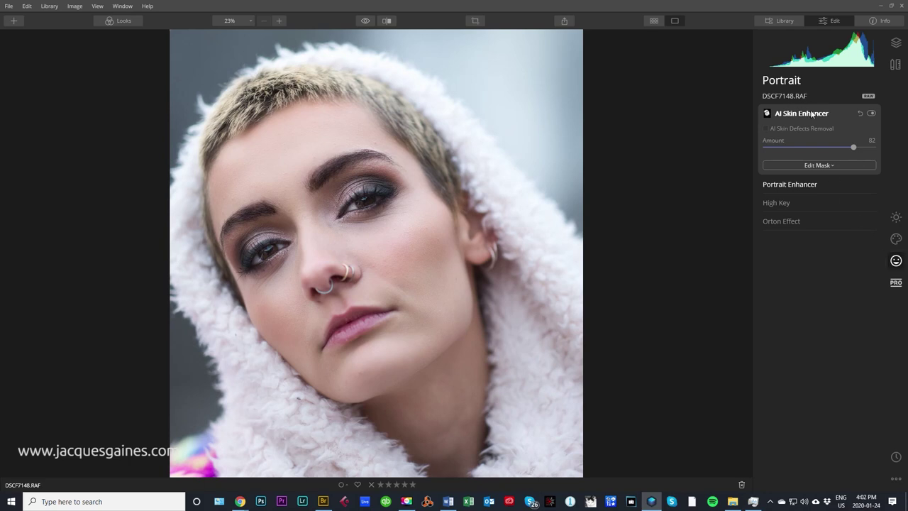
click(790, 183)
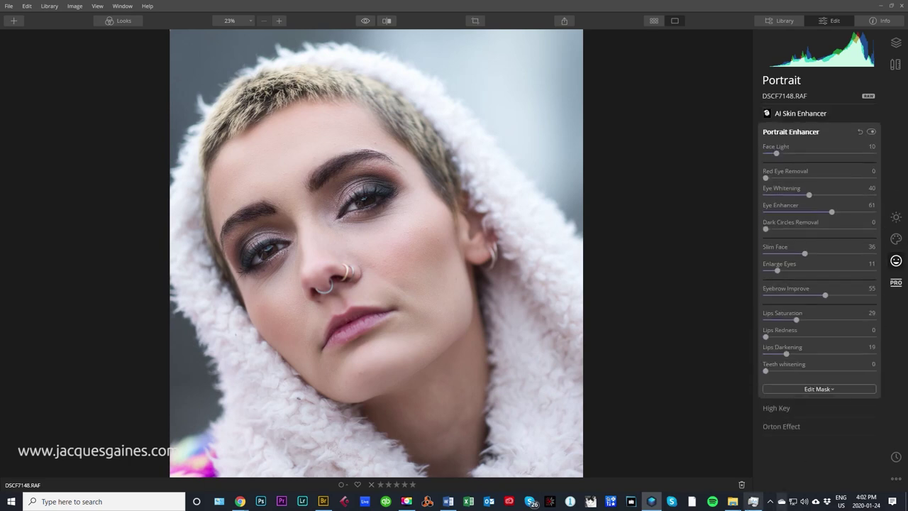
click(796, 133)
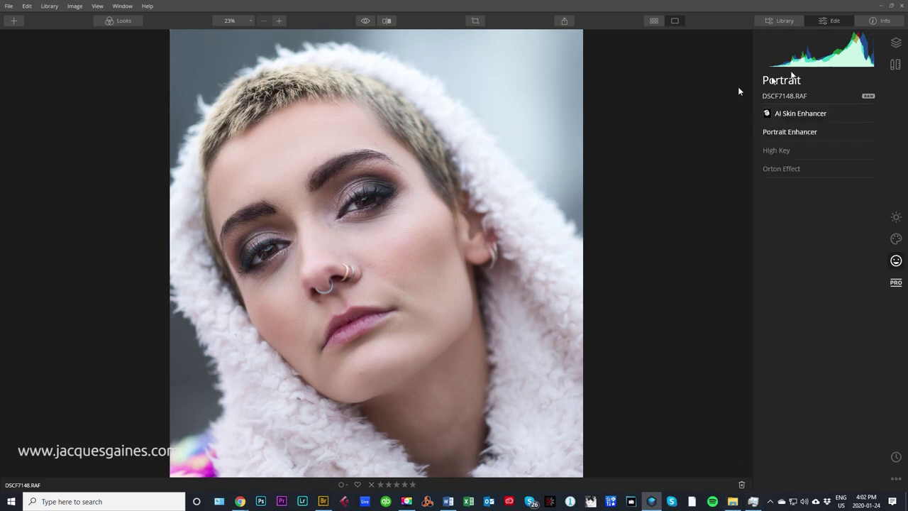
click(387, 21)
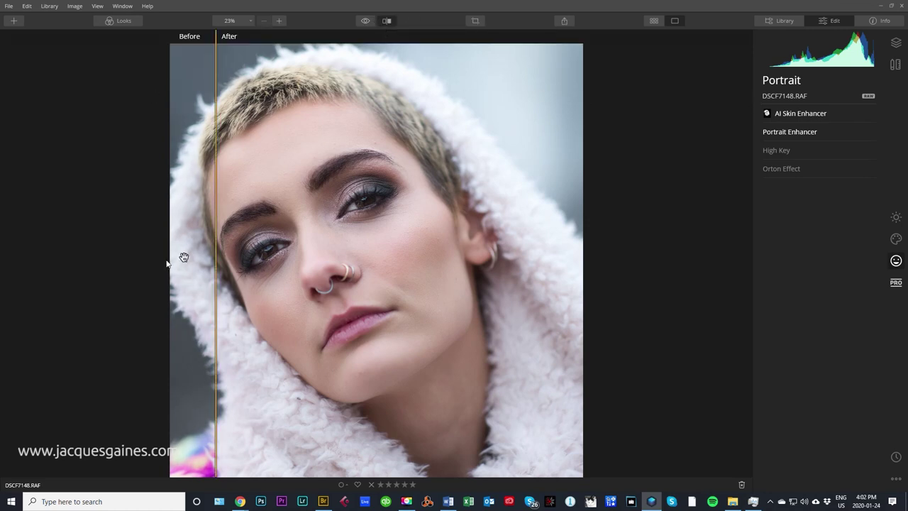
drag(219, 264, 166, 198)
Step: Try the High Key filter on the portrait at an amount of 52 and return the amount to 0
click(894, 241)
click(780, 151)
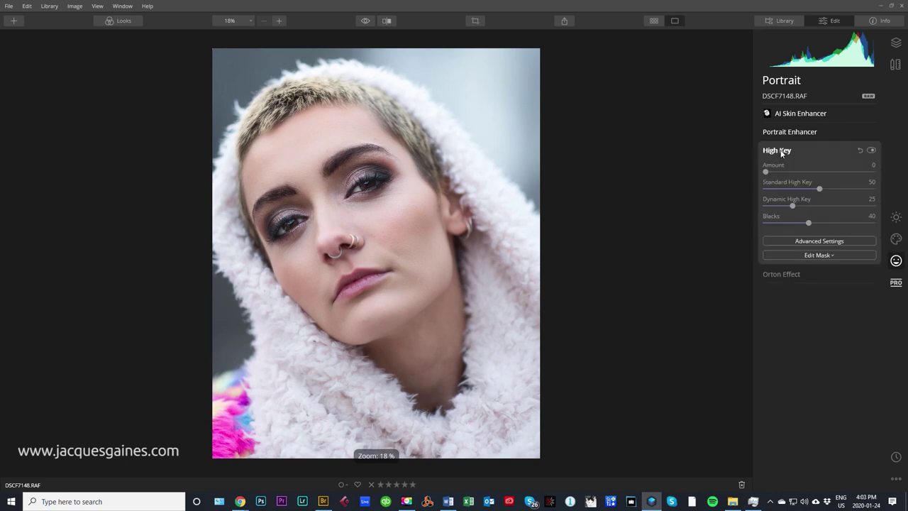
drag(765, 172, 821, 173)
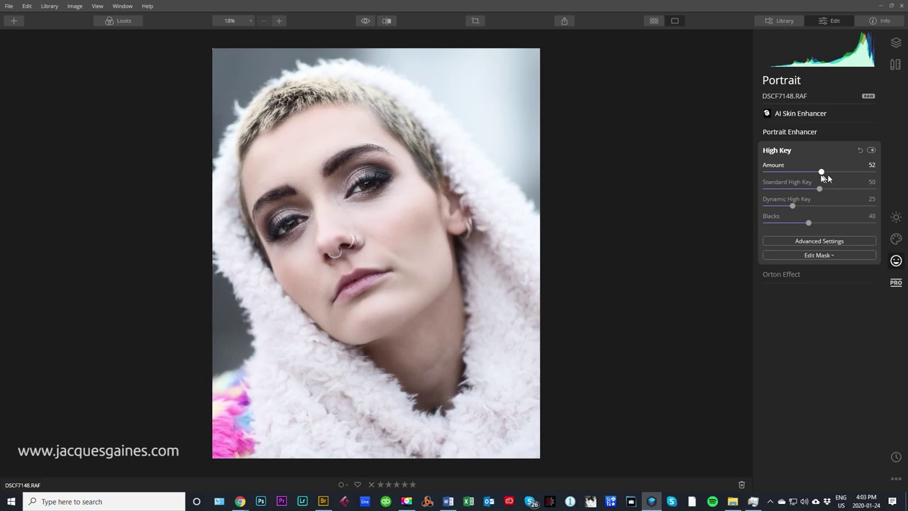
drag(822, 173, 730, 171)
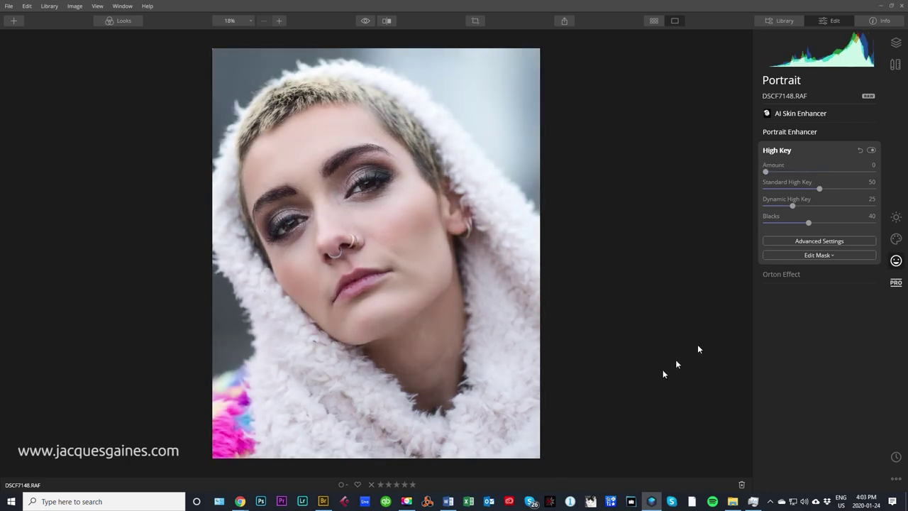
Step: Apply the Orton Effect, testing Type 1 at an amount of 48 before settling on Type 2 at 36
click(787, 275)
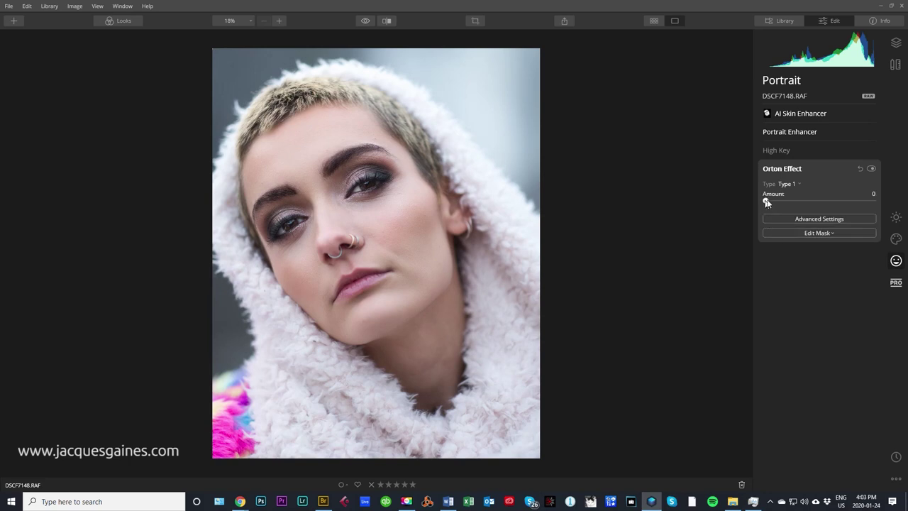
drag(766, 203, 817, 200)
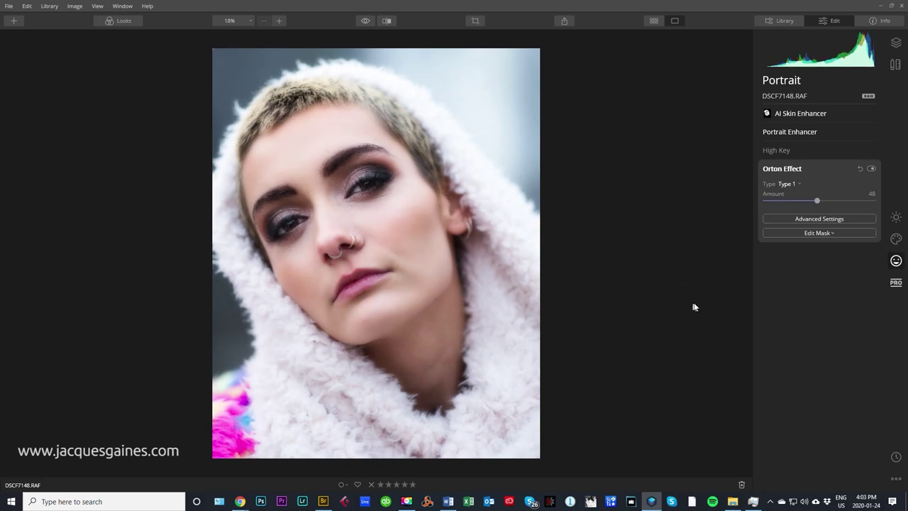
click(787, 184)
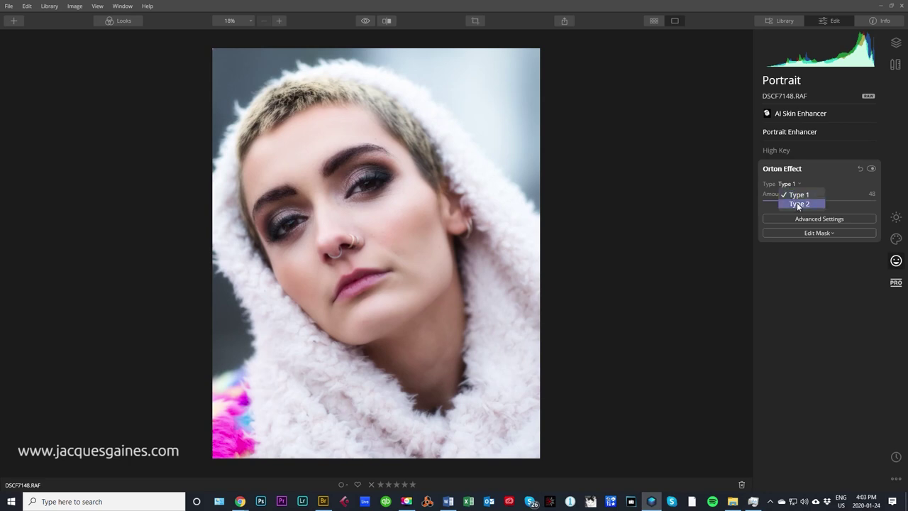
click(797, 203)
drag(818, 201, 806, 204)
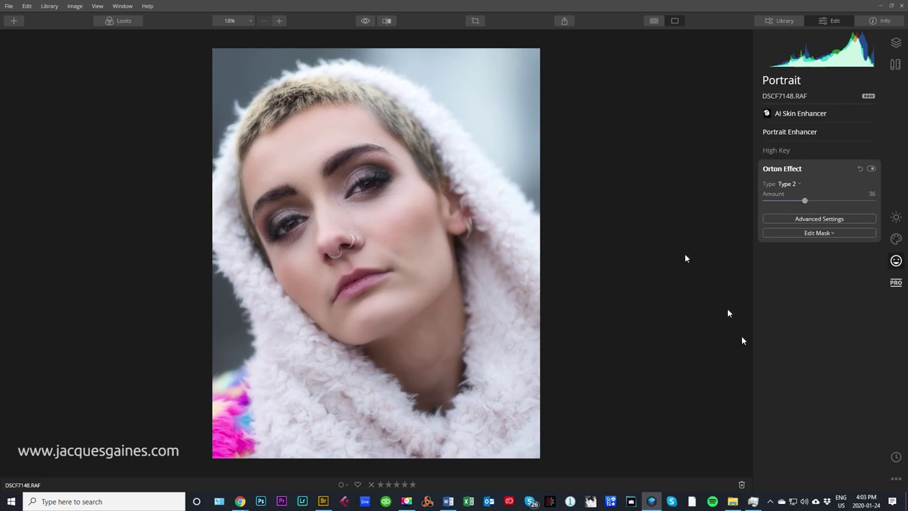
Step: Examine the Orton glow on a close-up of the face with the split comparison and by switching the filter off and on
key(ctrl+equal)
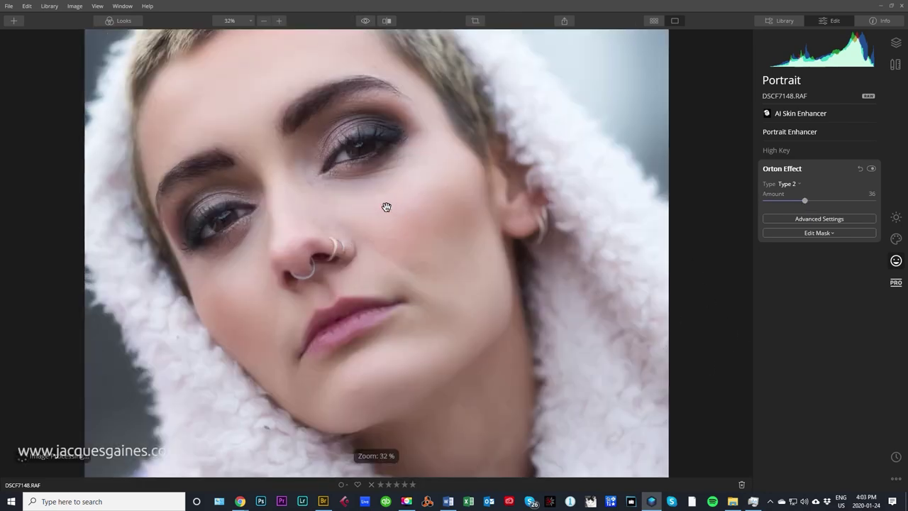
click(386, 20)
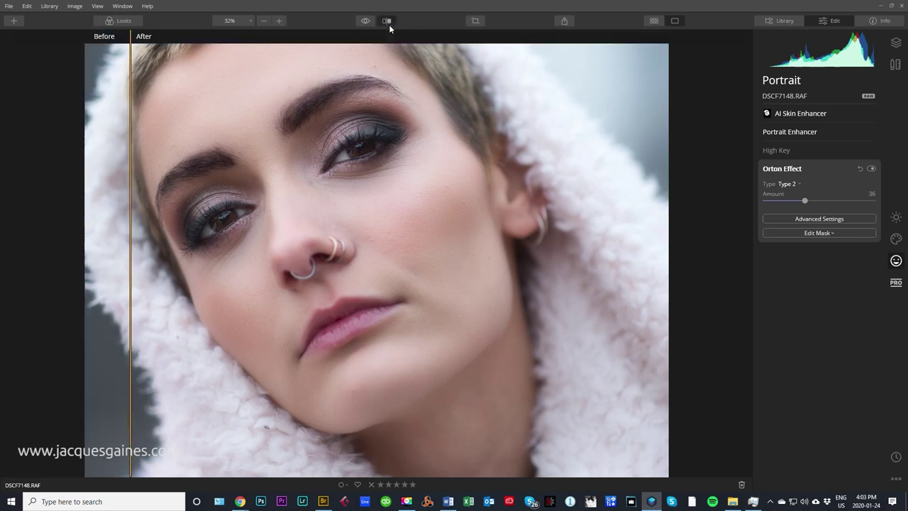
drag(125, 207, 125, 182)
click(871, 169)
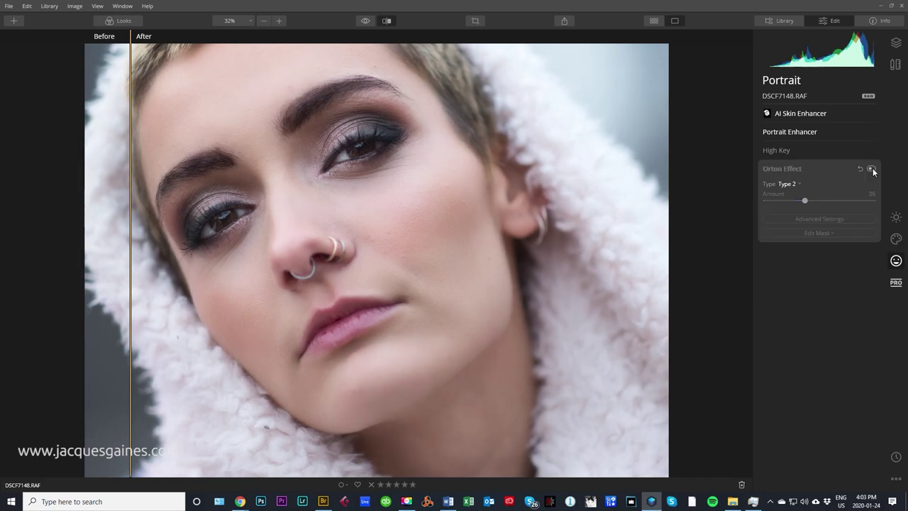
click(872, 169)
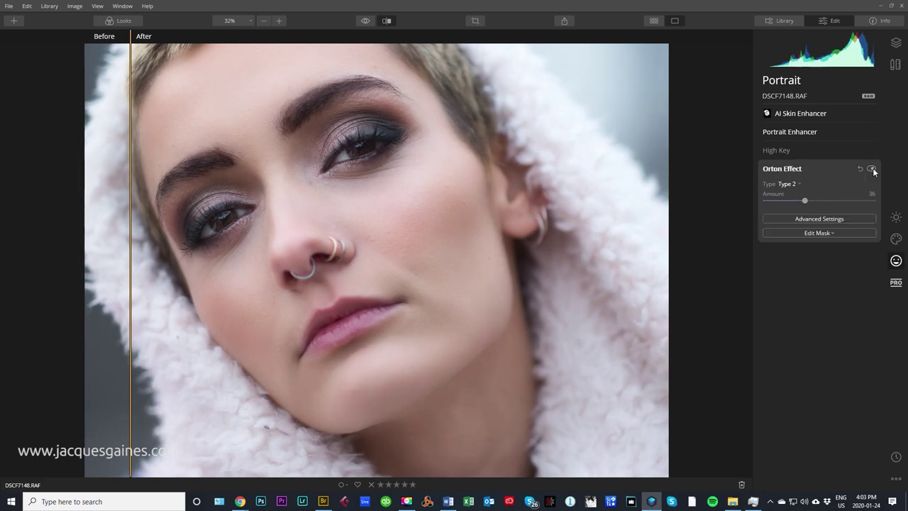
Step: Compare the portrait with and without the Orton Effect and in split view, close the comparison and collapse the filter
click(872, 170)
click(872, 170)
drag(112, 239, 161, 219)
click(387, 20)
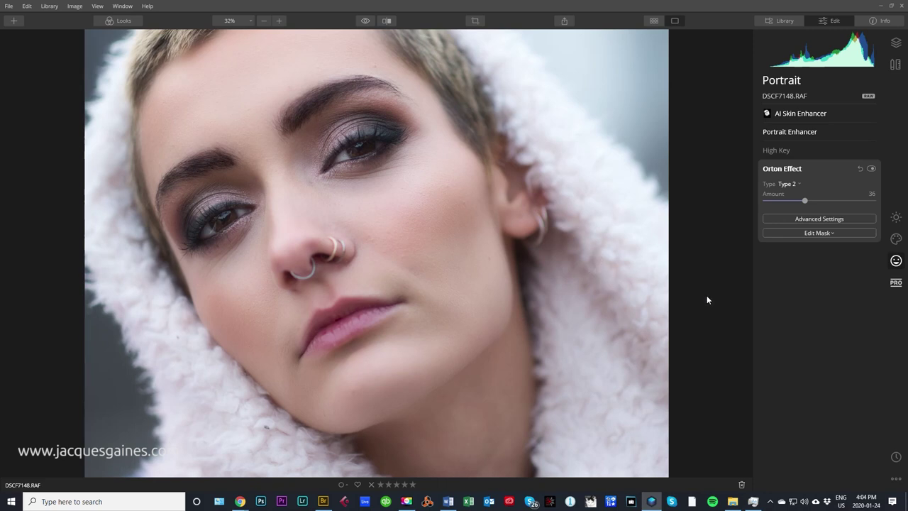
click(478, 188)
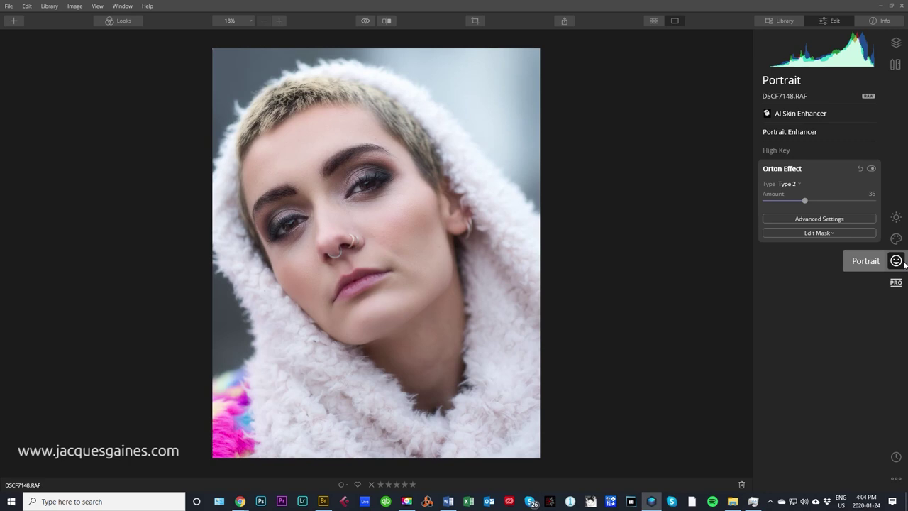
click(804, 168)
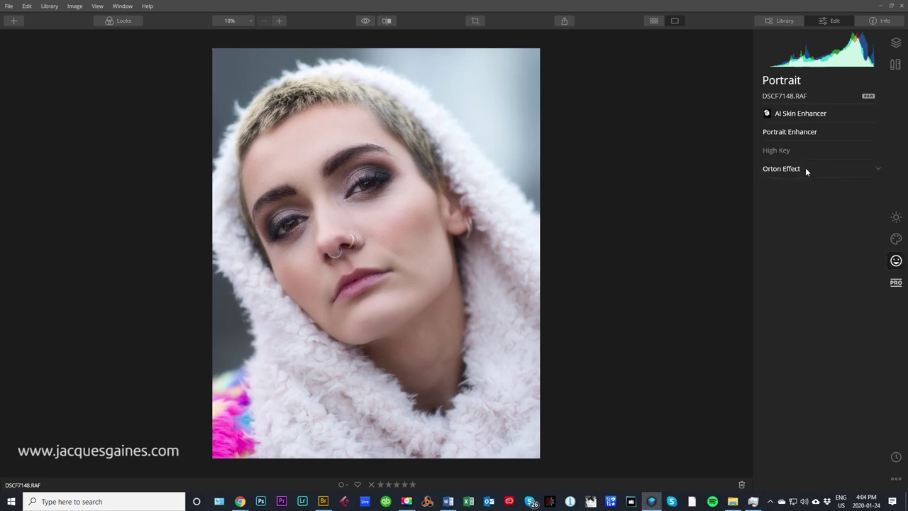
Step: Try the creative Sunrays filter at an amount of 90 with the sun center in the photo's upper-left corner, and switch it off
click(896, 238)
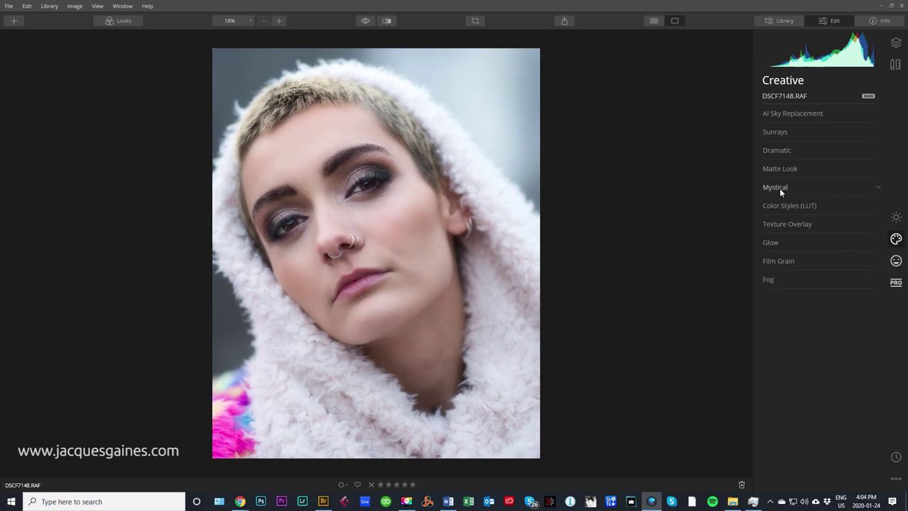
click(771, 133)
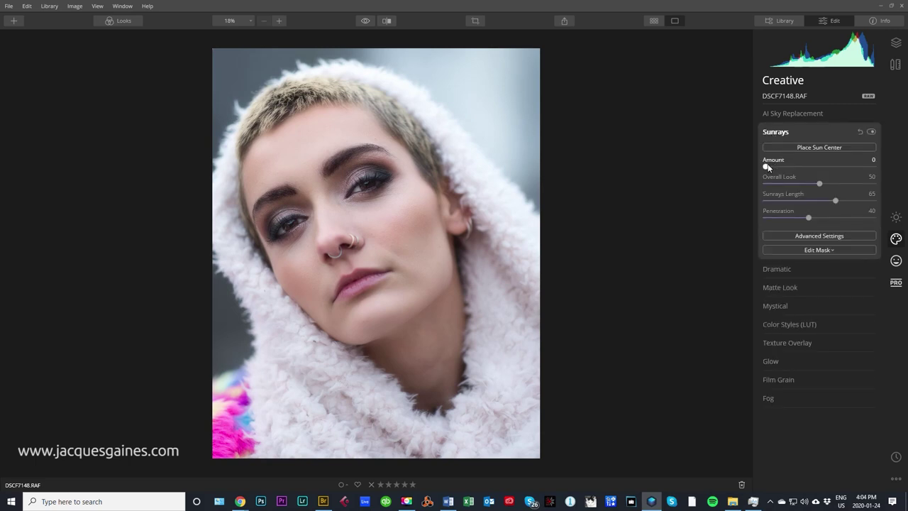
drag(768, 166, 863, 167)
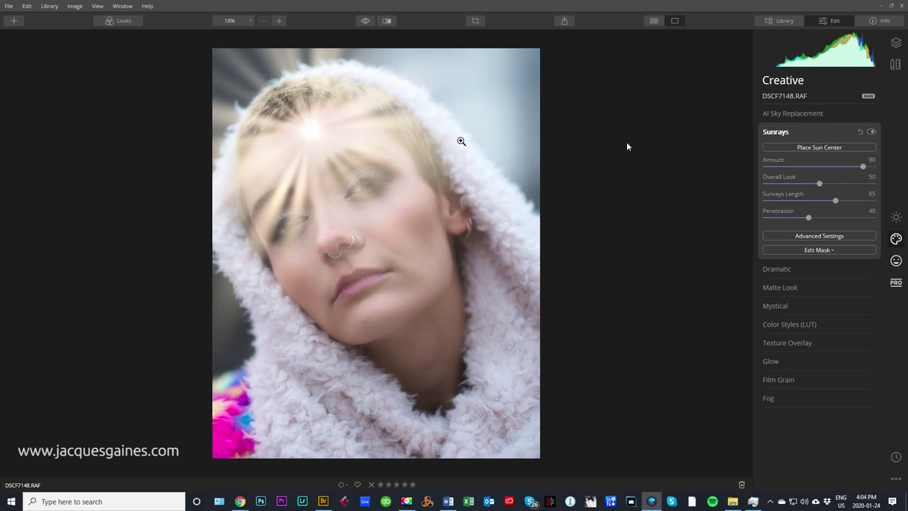
click(790, 148)
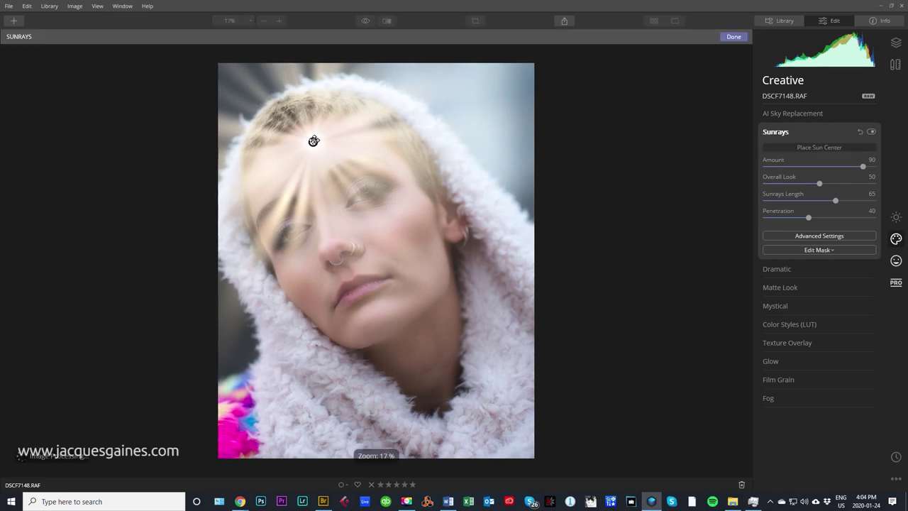
drag(314, 140, 235, 88)
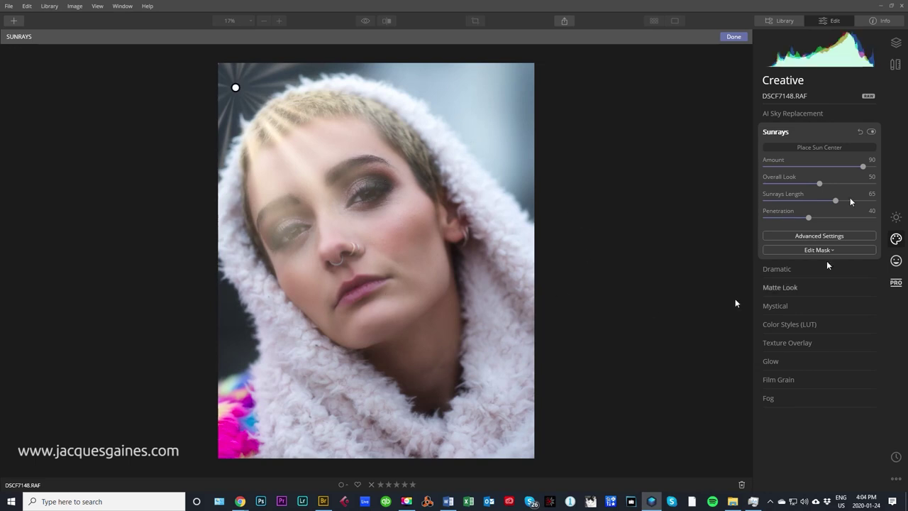
click(871, 131)
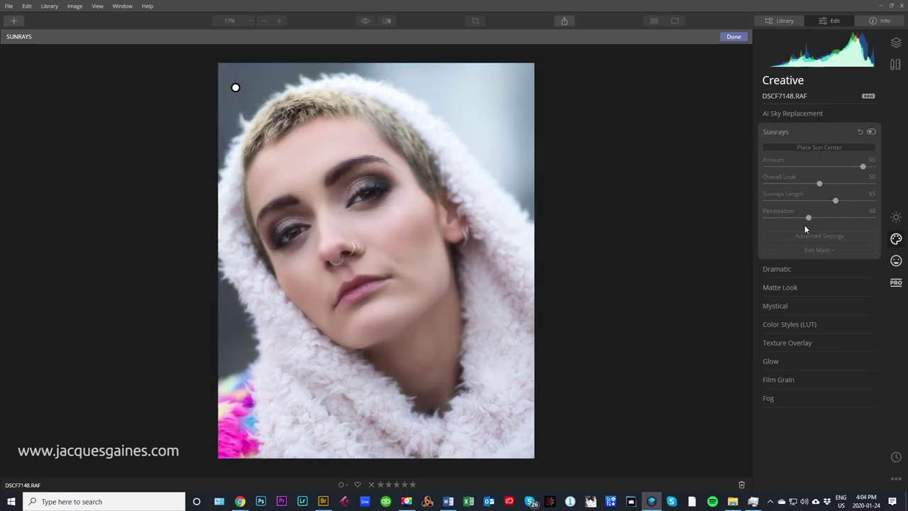
Step: Look over AI Sky Replacement, try the Dramatic filter at an amount of 59 and return the amount to 0
click(780, 113)
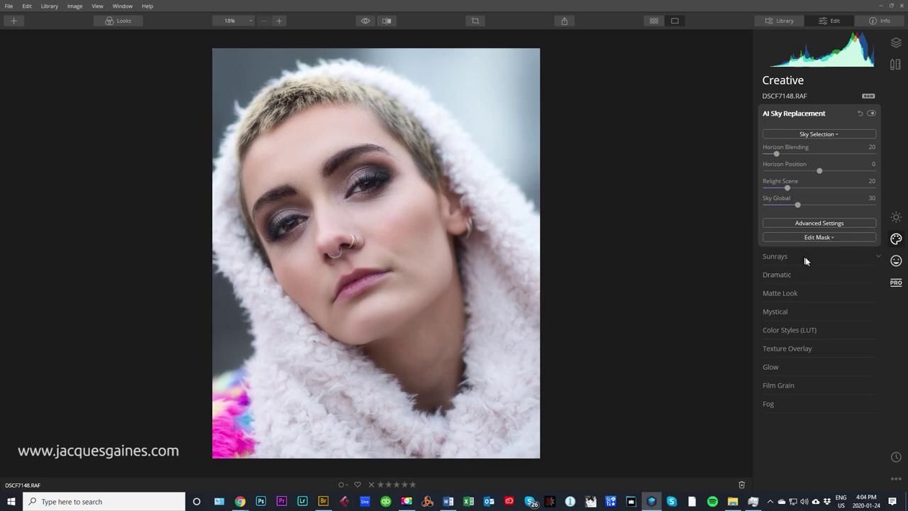
click(784, 273)
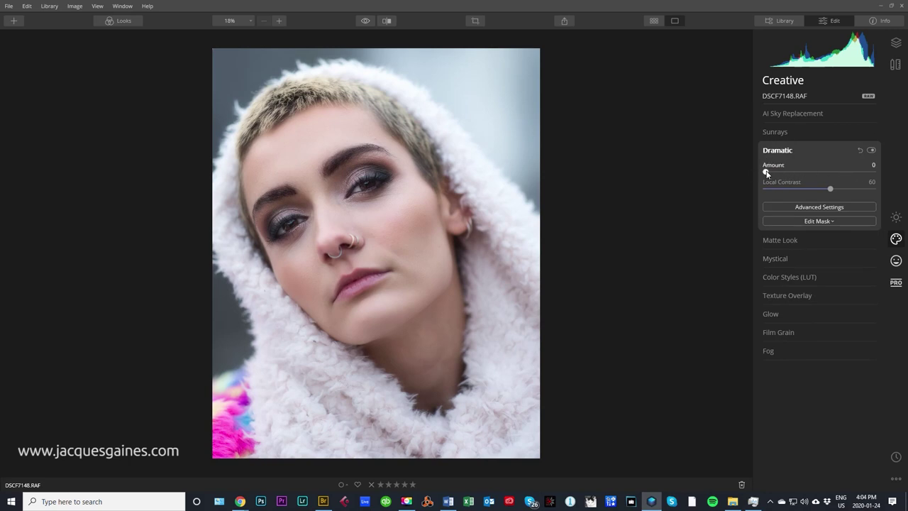
drag(766, 172, 830, 174)
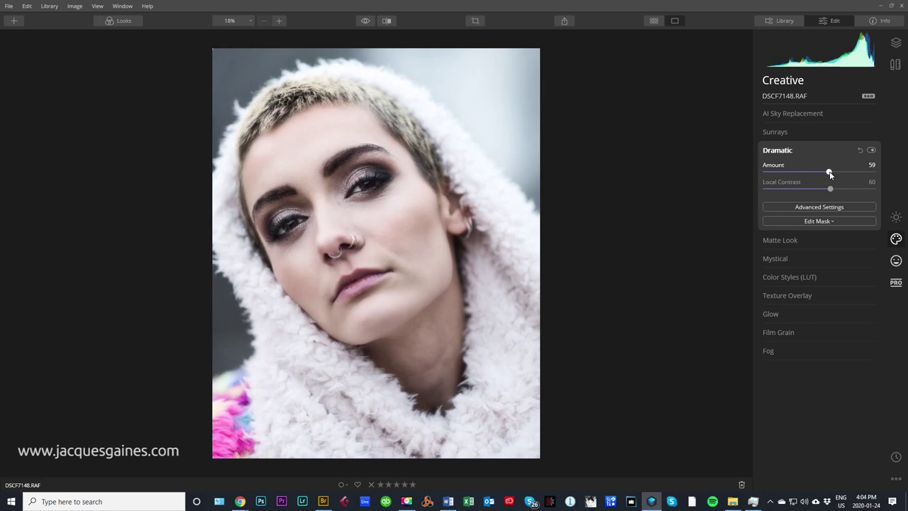
drag(829, 173, 748, 178)
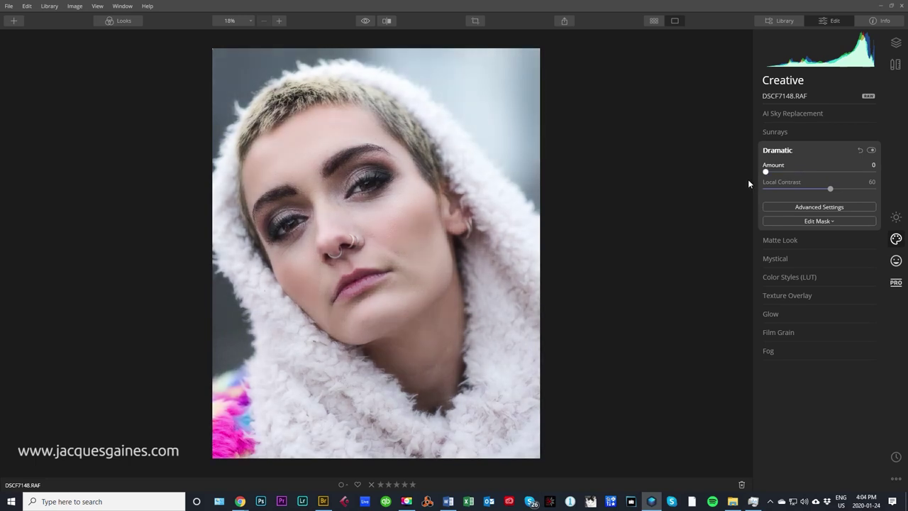
Step: Try the Matte Look filter at an amount of 65 and check it on the face by switching the filter off and on
click(772, 239)
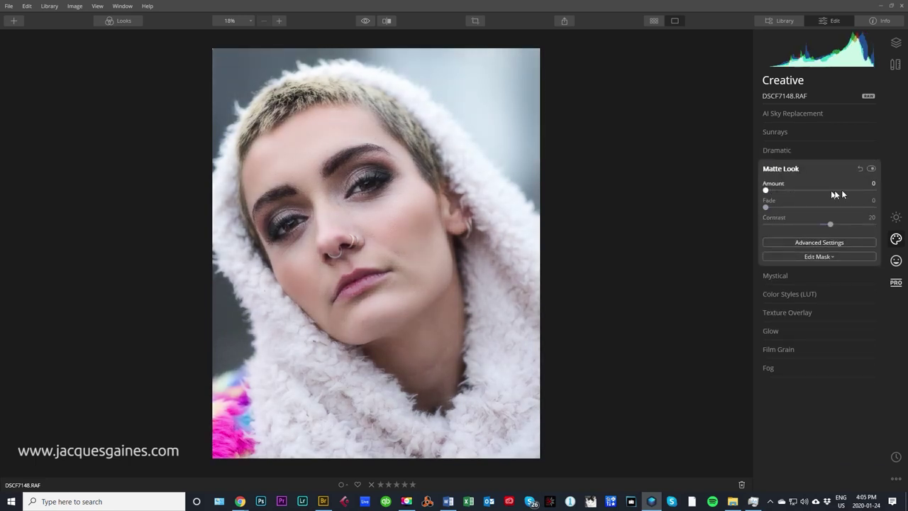
drag(765, 190, 835, 191)
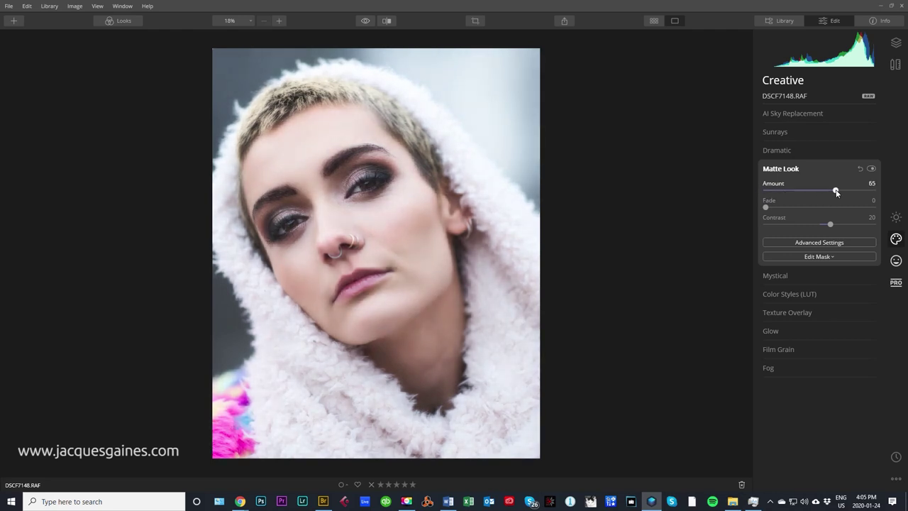
scroll(413, 248, up, 2)
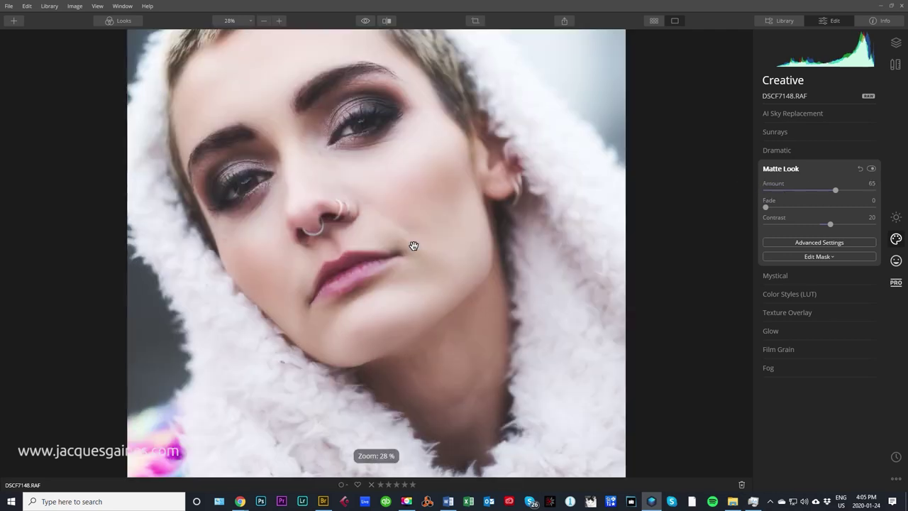
drag(346, 204, 350, 273)
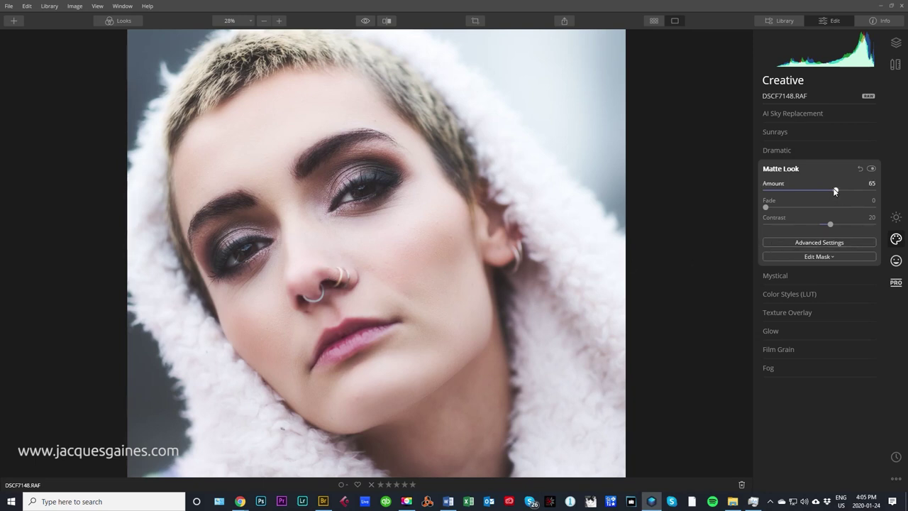
click(871, 168)
click(870, 168)
Step: Compare the Matte Look with the original in split view across the face and return its amount to 0
click(387, 21)
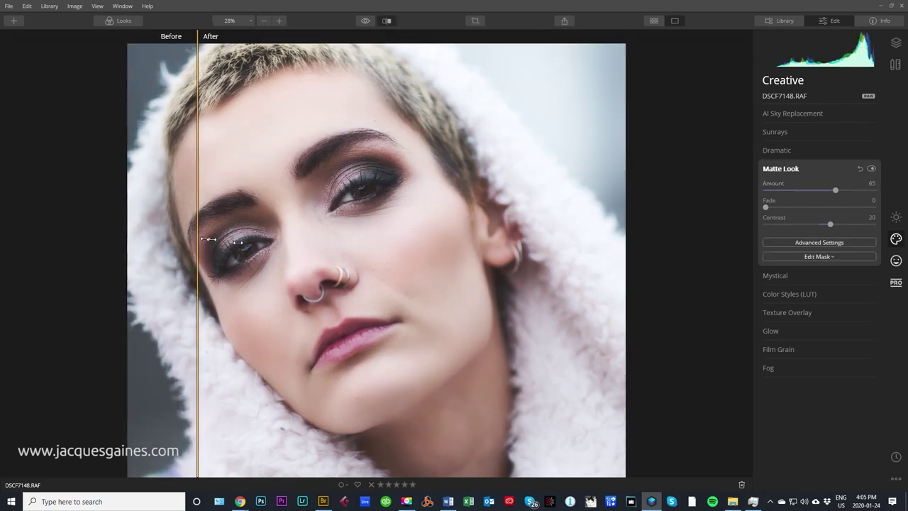
drag(198, 239, 525, 225)
drag(411, 222, 92, 203)
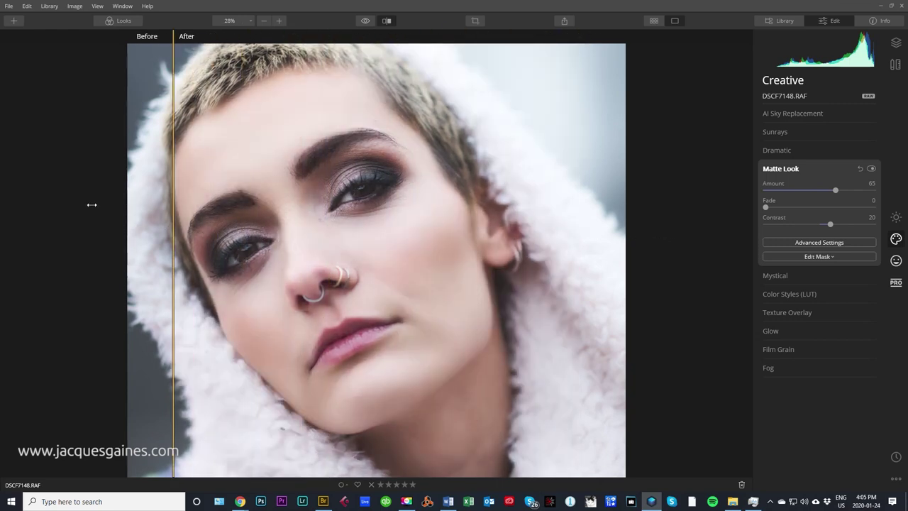
click(794, 170)
click(803, 171)
drag(835, 191, 751, 191)
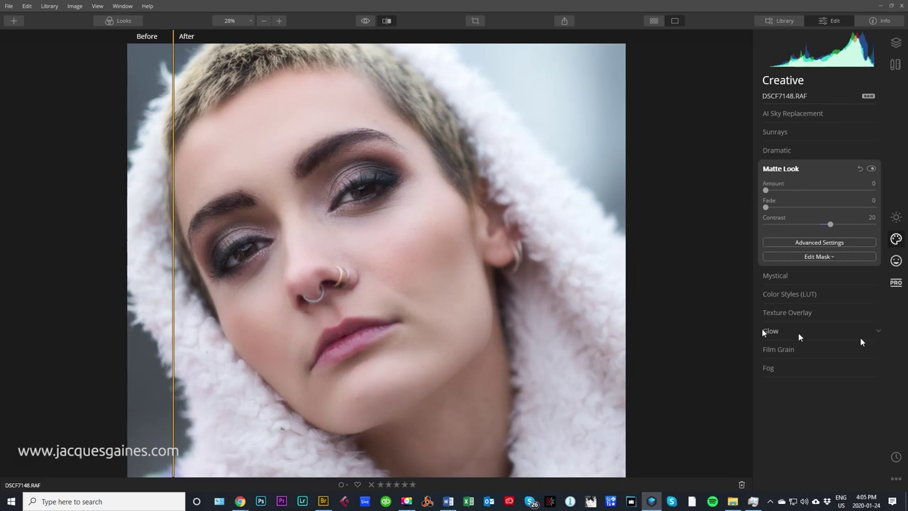
Step: Try the Mystical filter with an amount of 49, shadows of 32 and an advanced smoothness of 22
click(781, 278)
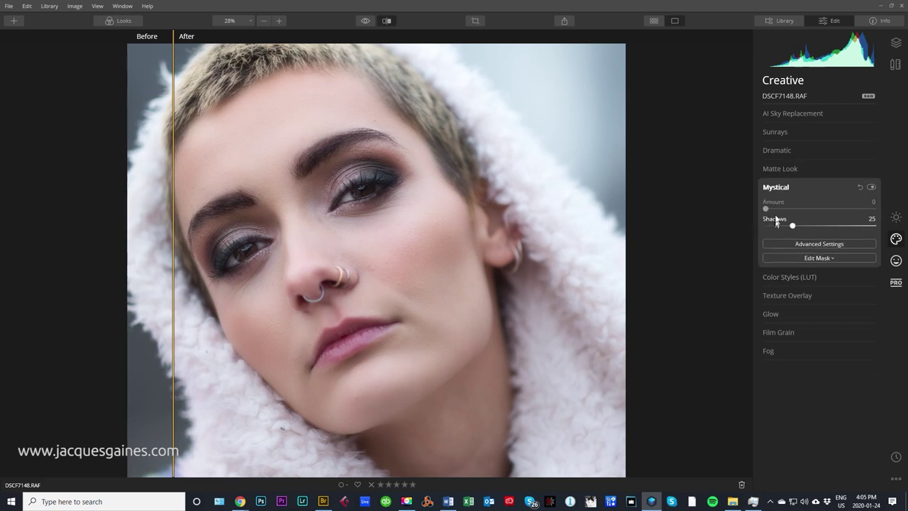
drag(767, 208, 813, 206)
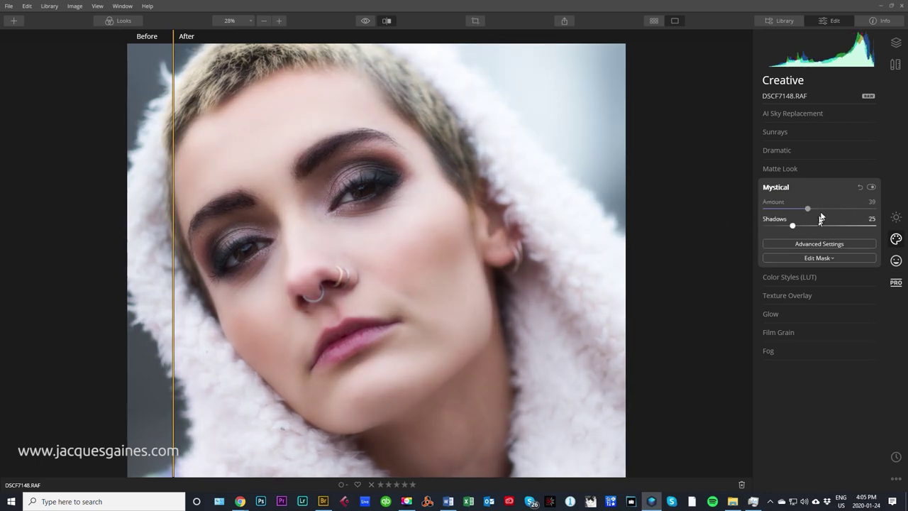
click(811, 209)
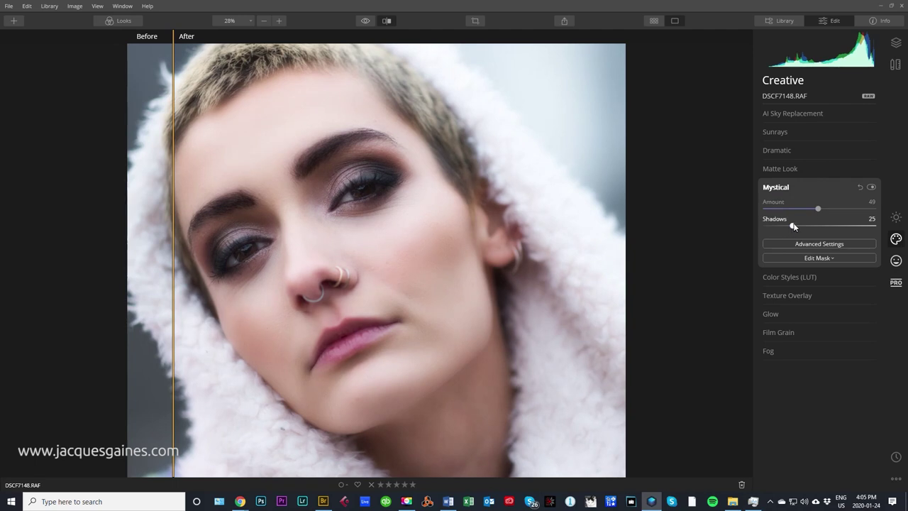
mouse_move(792, 226)
mouse_down()
mouse_move(832, 225)
mouse_move(759, 226)
mouse_move(885, 233)
mouse_move(800, 232)
mouse_up()
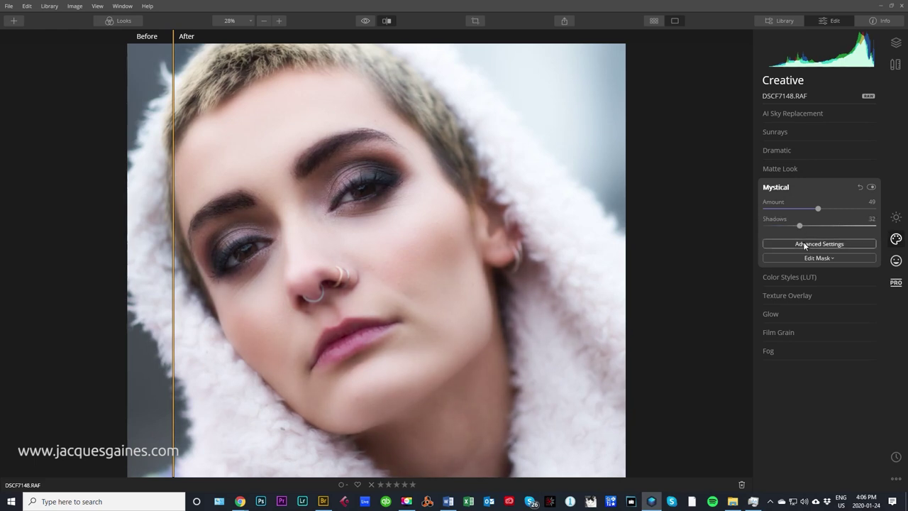
click(805, 245)
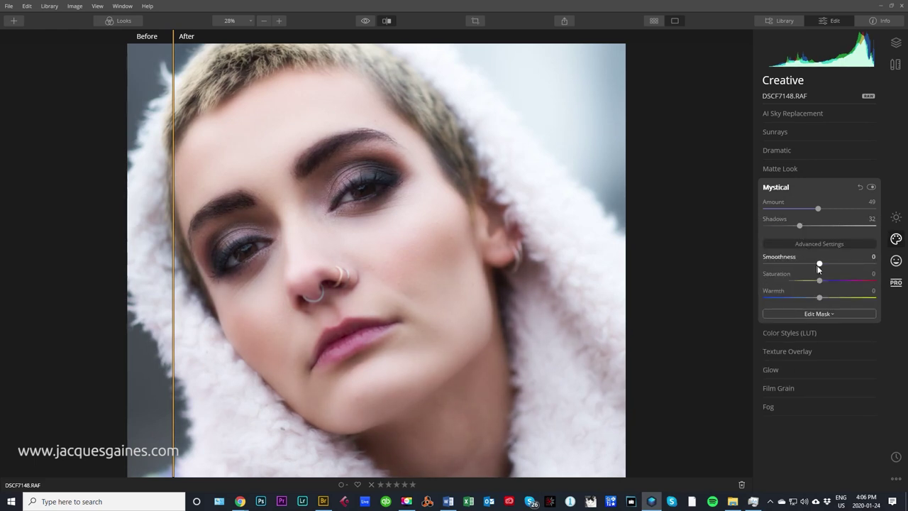
mouse_move(817, 264)
mouse_down()
mouse_move(787, 264)
mouse_move(832, 264)
mouse_up()
Step: Reduce the Mystical amount to 7, switch the filter off and close the split before-and-after comparison
drag(817, 208, 774, 212)
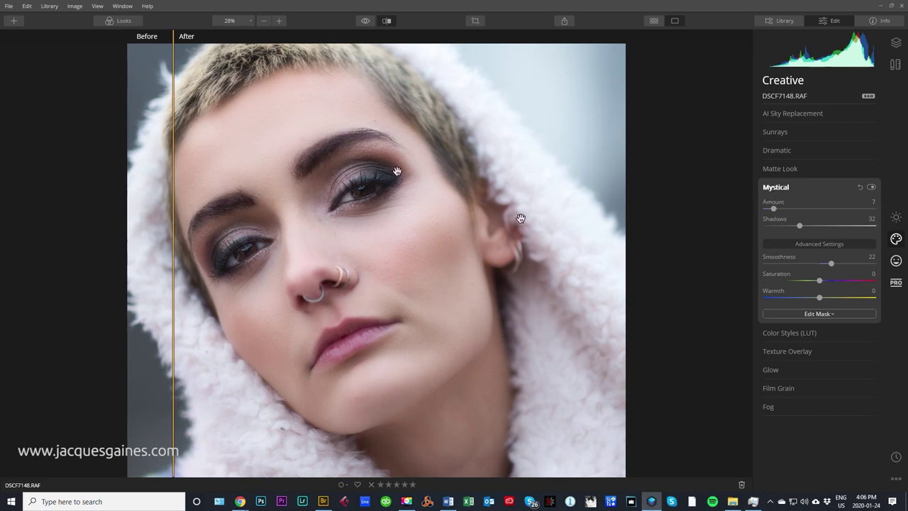
drag(173, 193, 91, 156)
click(871, 186)
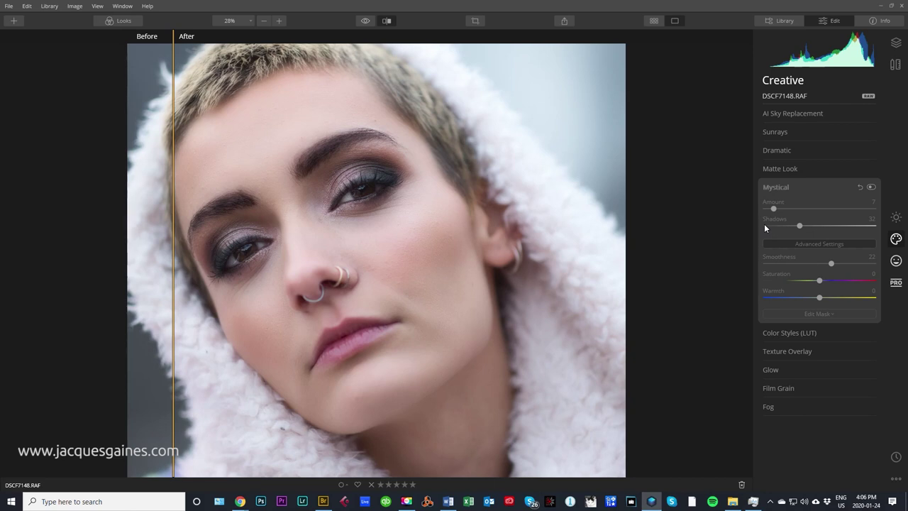
click(388, 22)
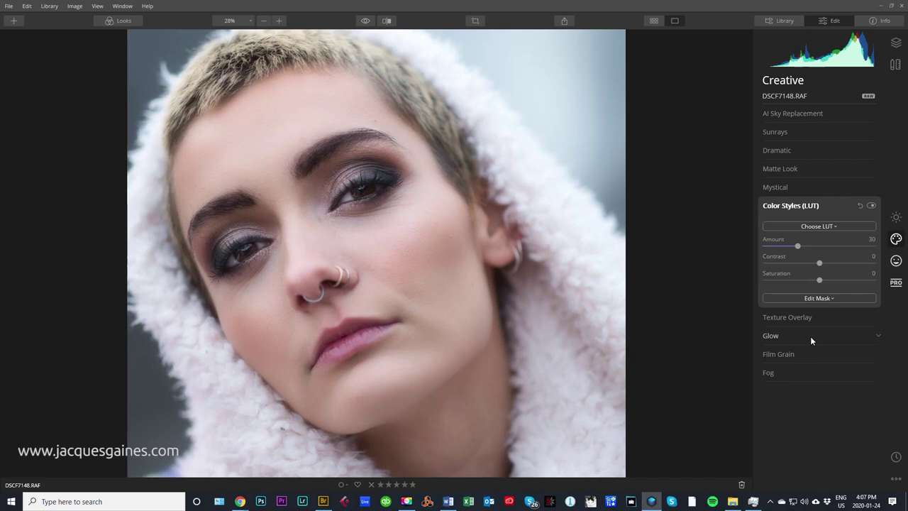
Step: Apply the Color Punch Cold LUT in Color Styles and look over the Texture Overlay settings without loading a texture
click(815, 225)
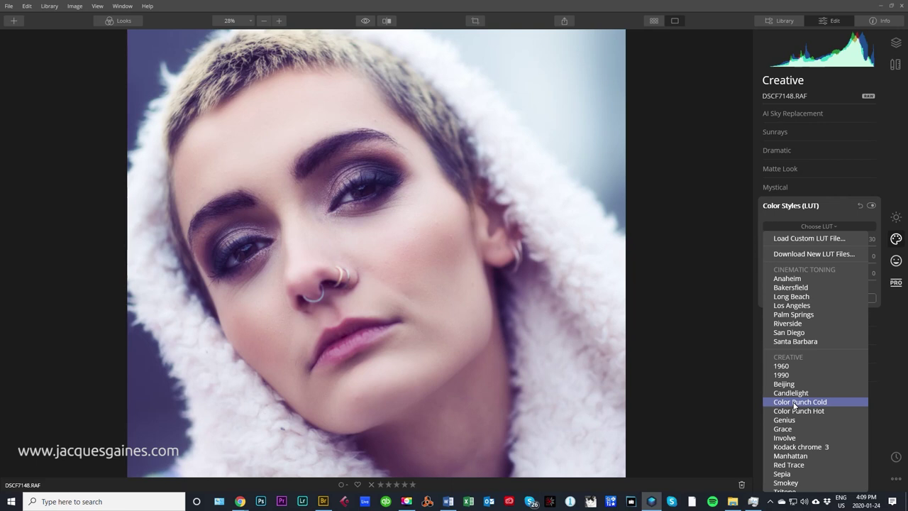
click(794, 401)
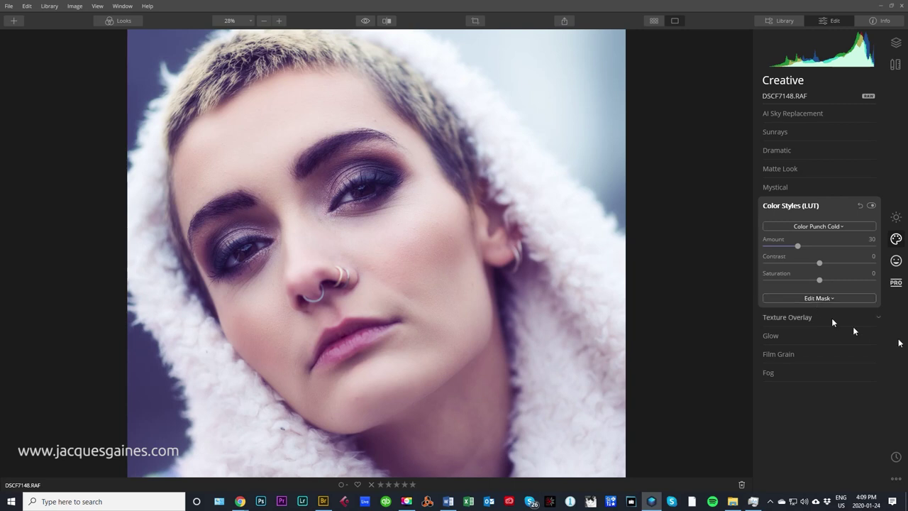
click(788, 317)
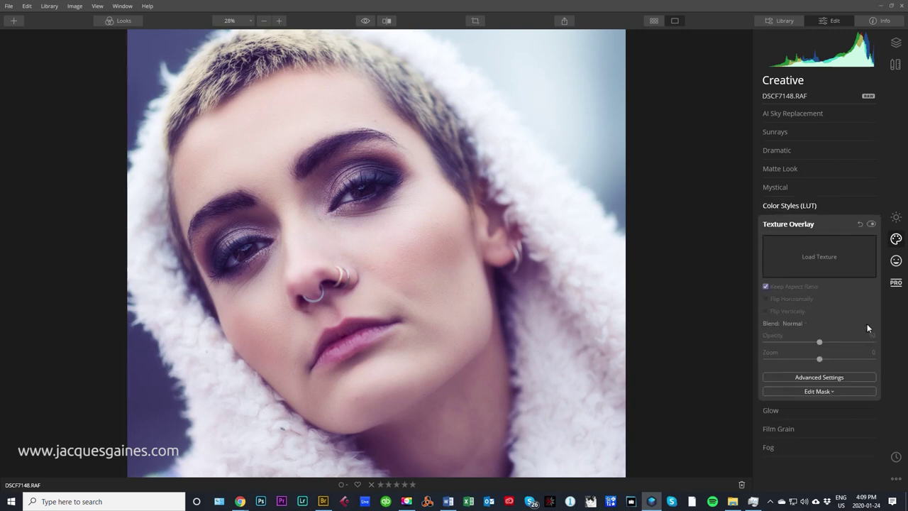
click(790, 225)
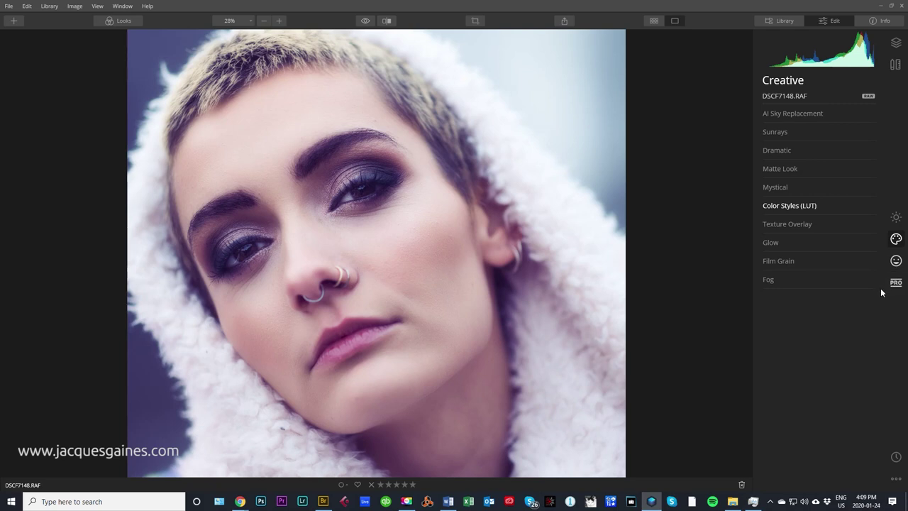
Step: Add Film Grain at an amount of 20 and toggle the filter to check its effect on the portrait
click(788, 261)
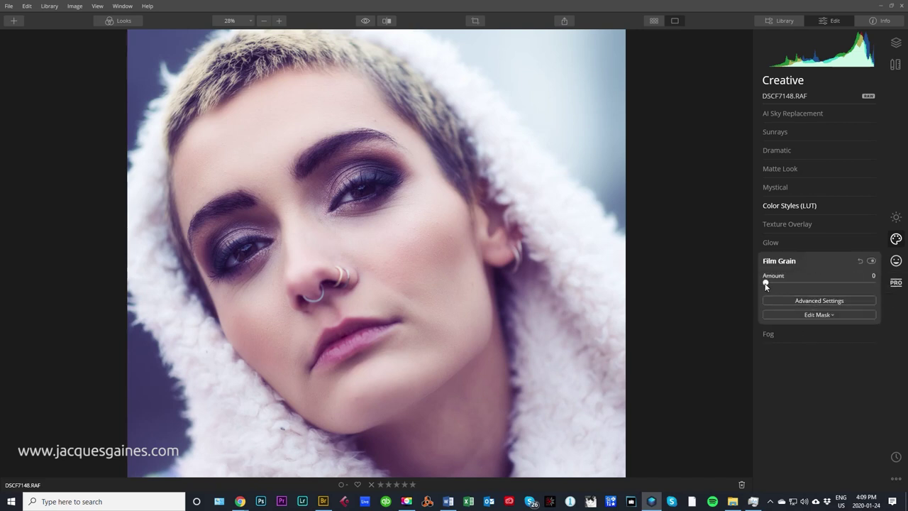
drag(764, 282, 787, 283)
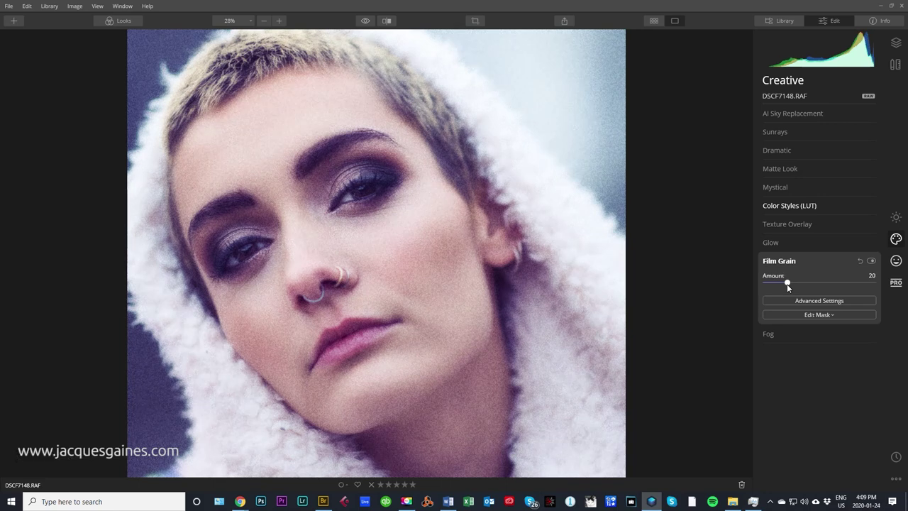
click(871, 261)
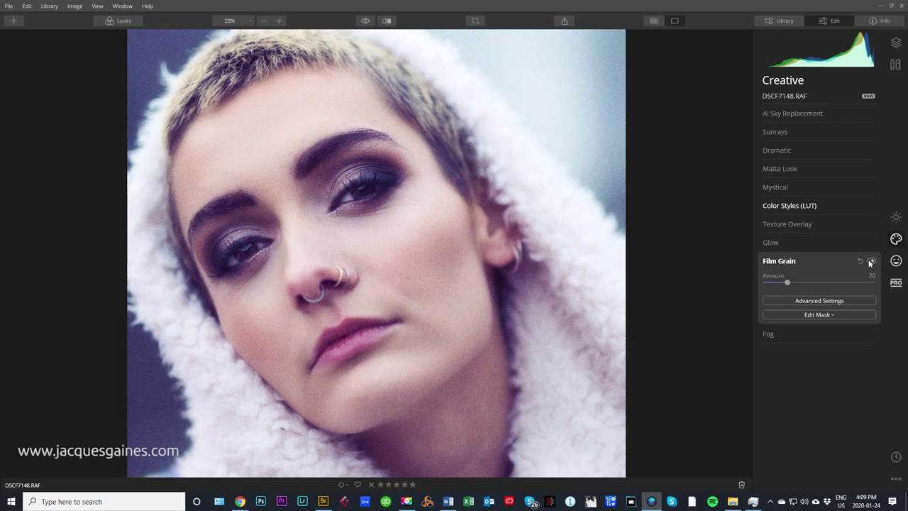
Step: Try the Fog filter as Dark Fog at an amount of 6, and return the amount to 0
click(793, 244)
click(770, 360)
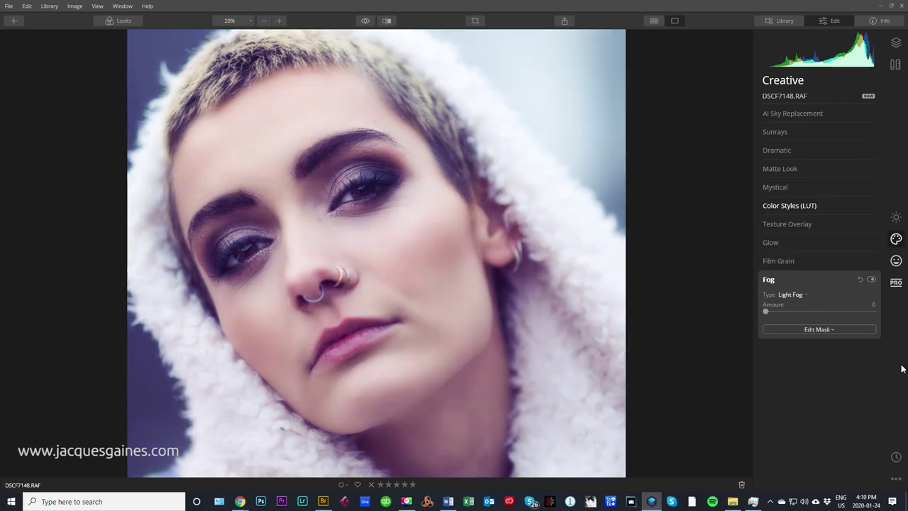
mouse_move(767, 310)
mouse_down()
mouse_move(827, 312)
mouse_move(772, 313)
mouse_up()
click(797, 296)
click(803, 314)
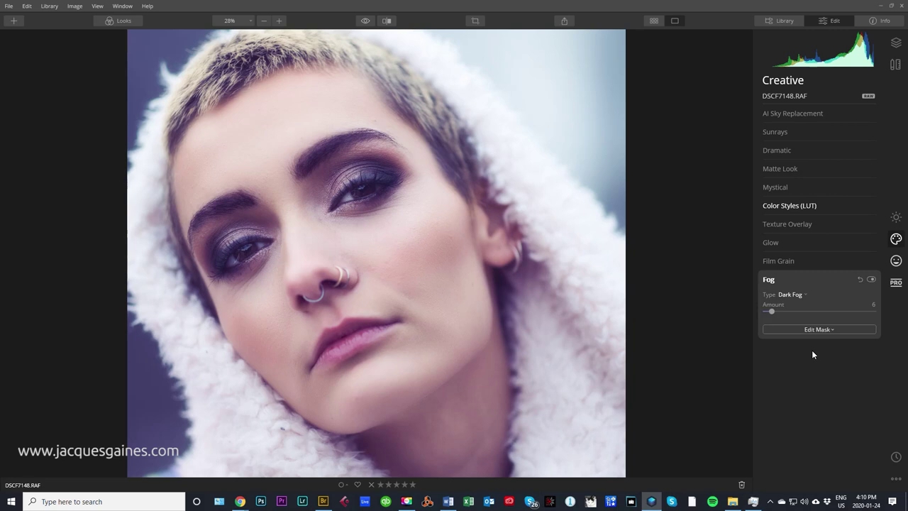
click(766, 312)
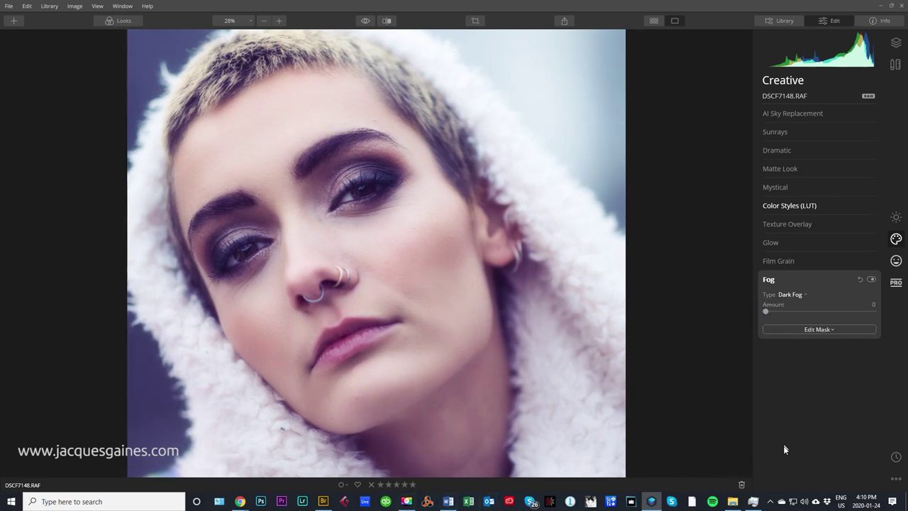
Step: Set the Color Punch Cold LUT to an amount of 37, contrast of -3 and saturation of 16
click(768, 209)
click(796, 245)
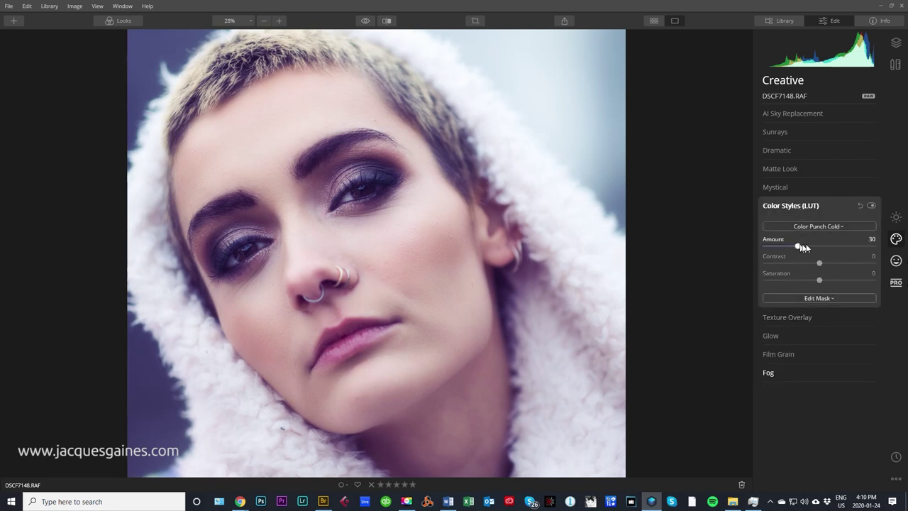
mouse_move(804, 247)
mouse_down()
mouse_move(858, 245)
mouse_move(798, 247)
mouse_move(817, 248)
mouse_move(805, 246)
mouse_up()
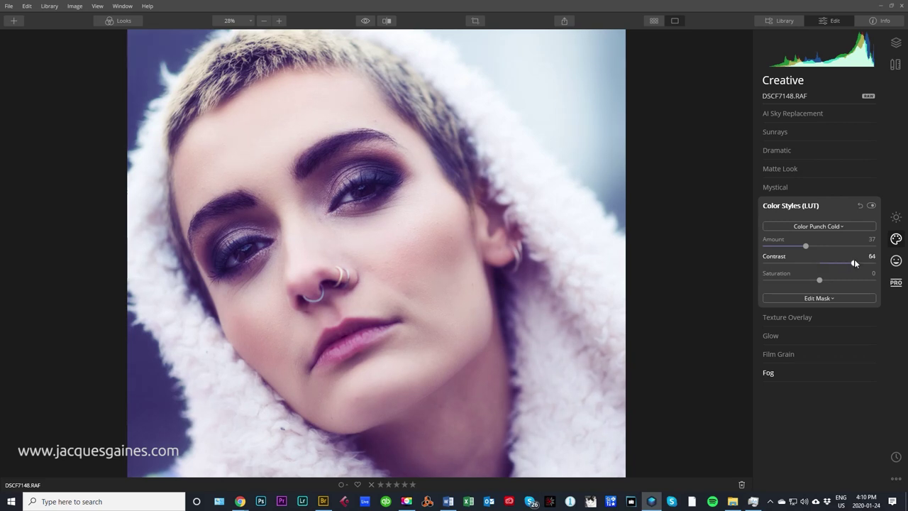
drag(821, 264, 828, 285)
Step: Start exporting the portrait and choose JPEG as the file format
click(10, 7)
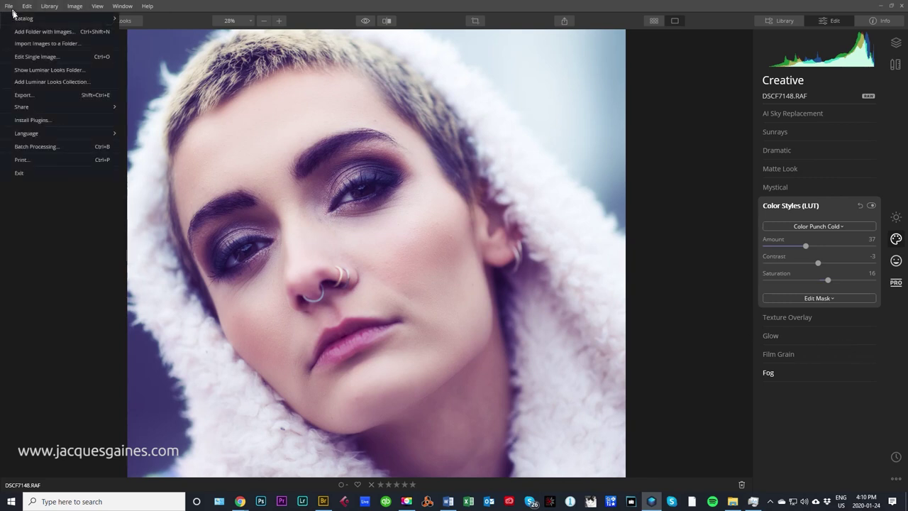
click(28, 95)
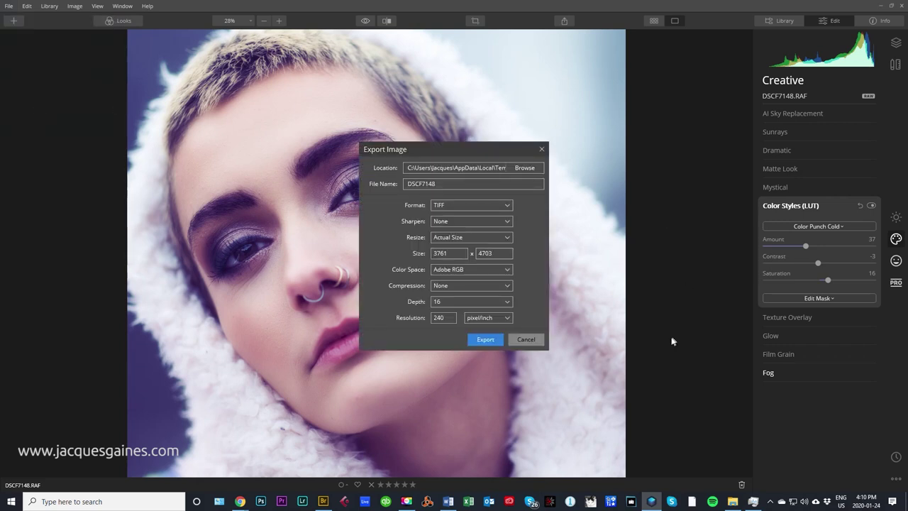
click(476, 205)
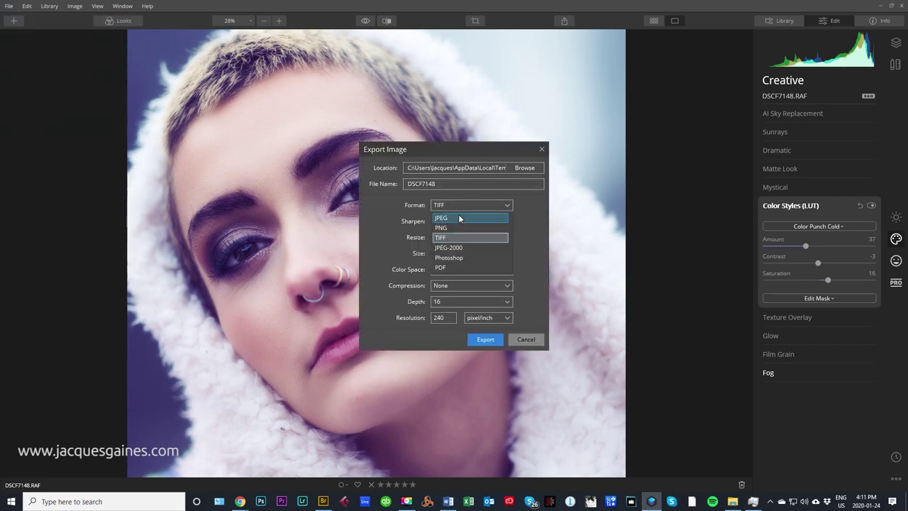
click(464, 218)
Step: Browse for an export location and expand the google drive folder on the Sounds (D:) drive
click(524, 169)
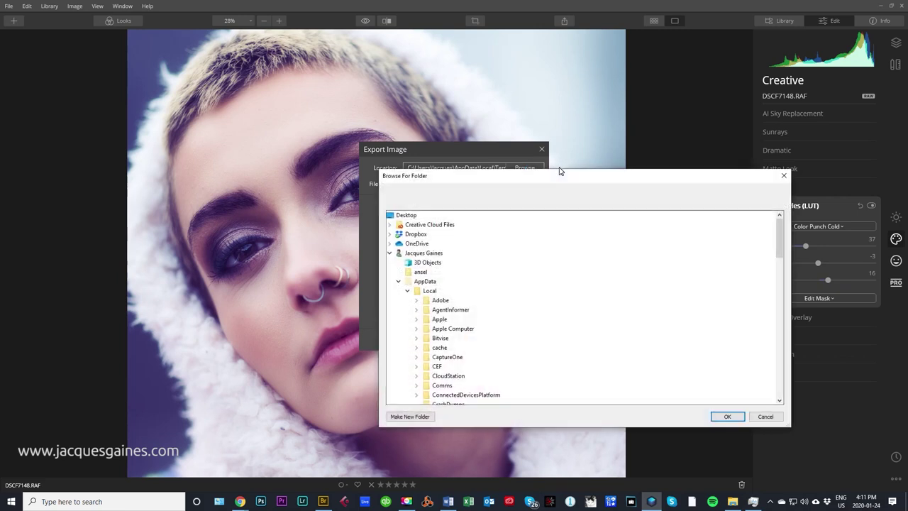
click(399, 281)
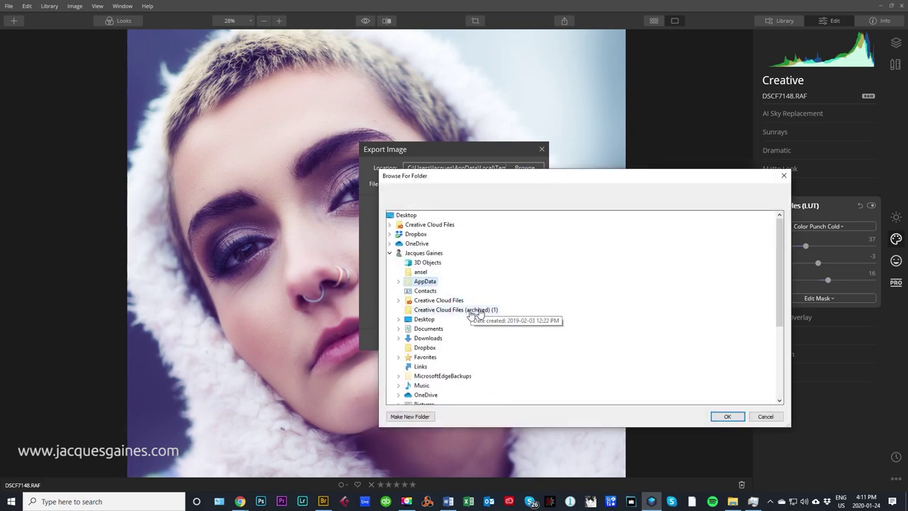
scroll(472, 315, down, 4)
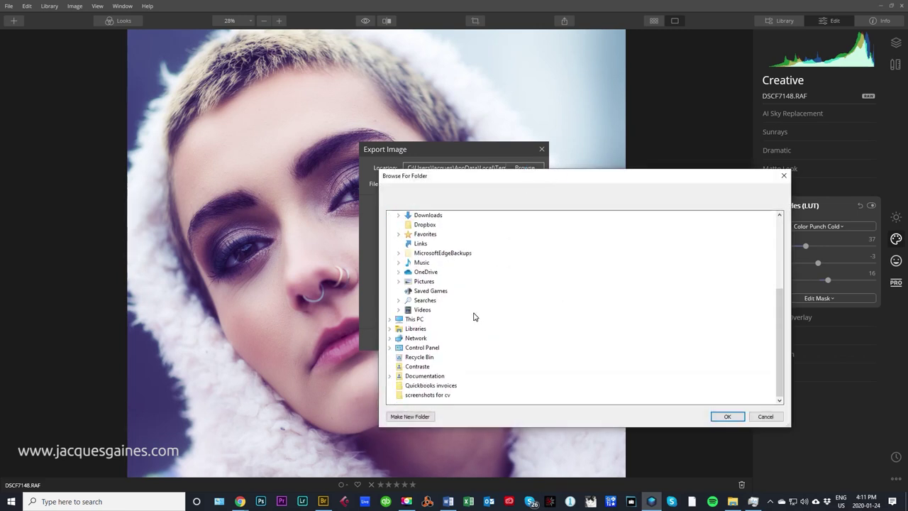
double_click(411, 318)
double_click(429, 327)
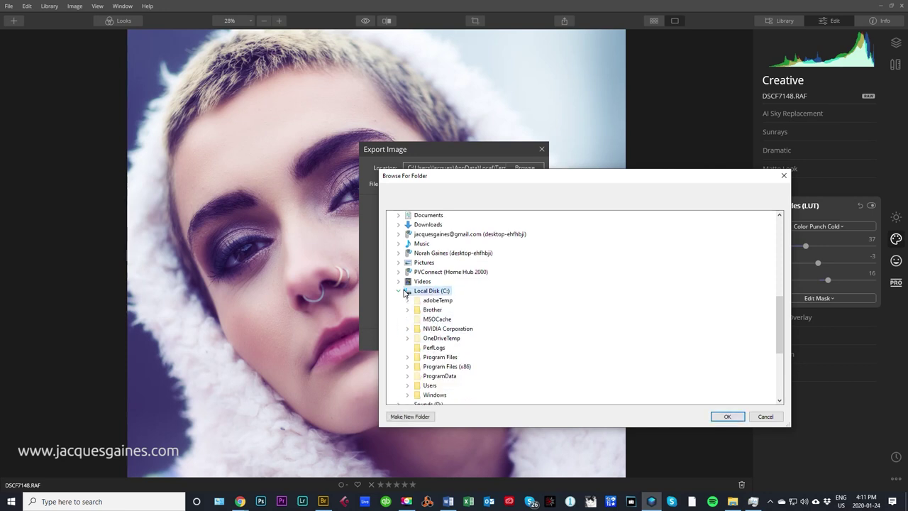
double_click(431, 290)
double_click(428, 300)
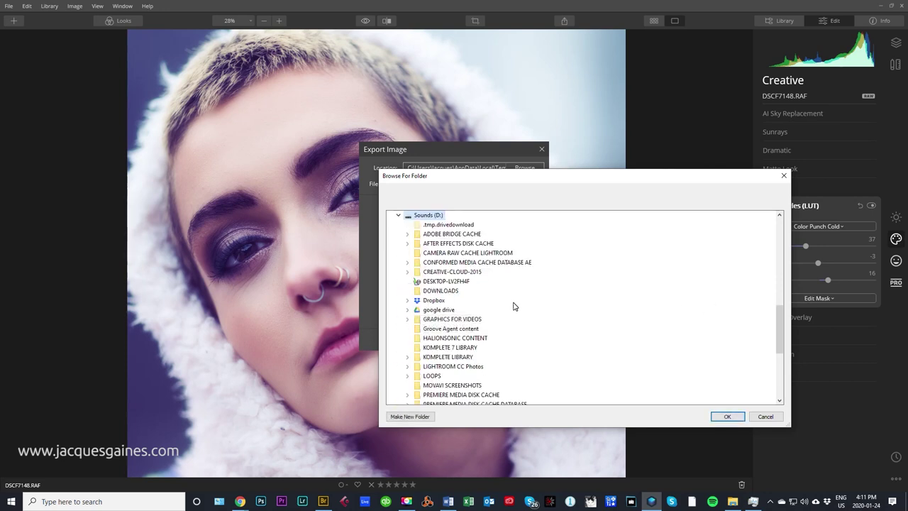
scroll(515, 306, down, 1)
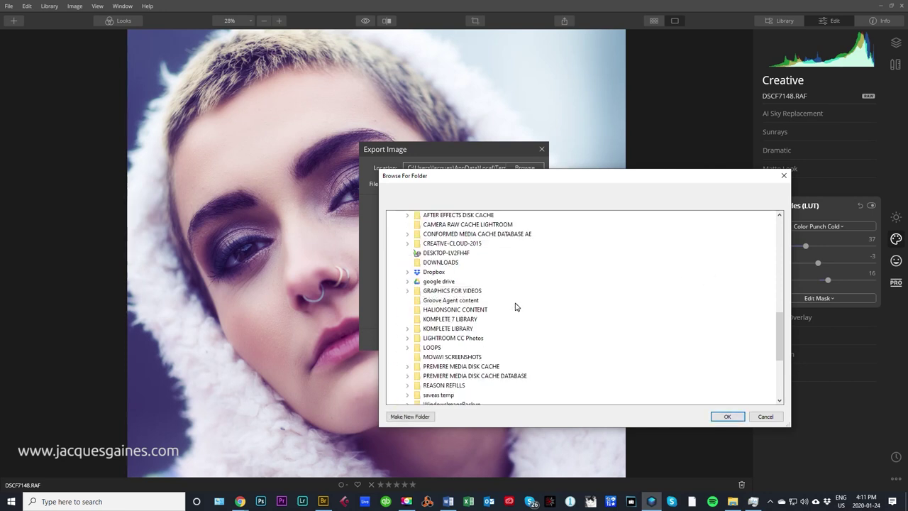
double_click(443, 281)
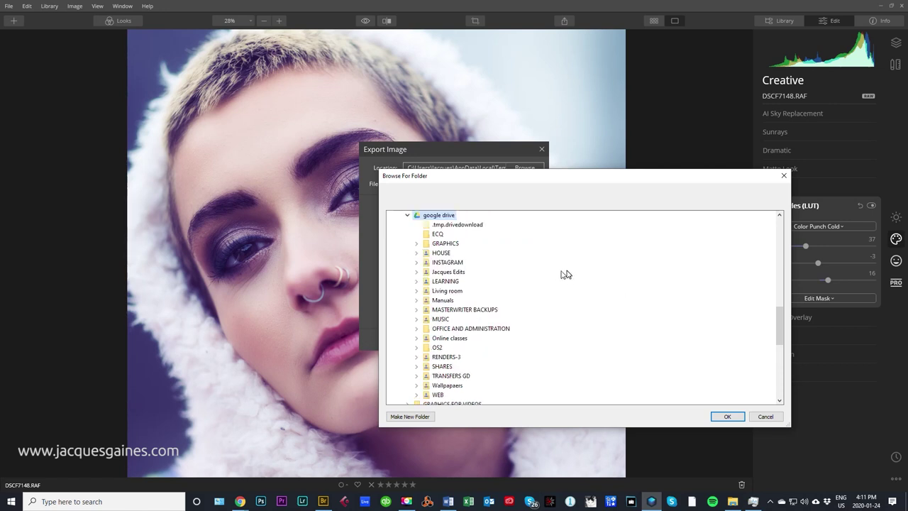
Step: Set the export location to the portrait subject's own folder inside the INSTAGRAM folder
scroll(482, 347, down, 1)
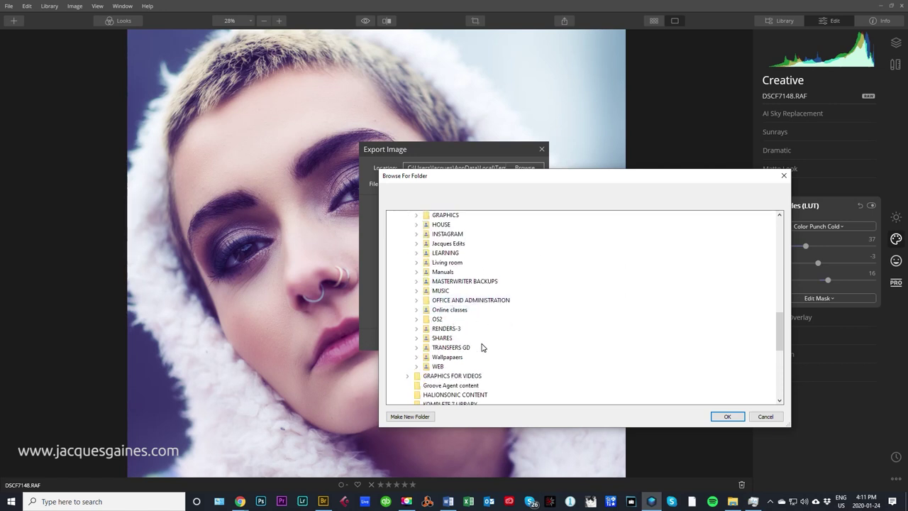
scroll(481, 347, up, 1)
click(457, 262)
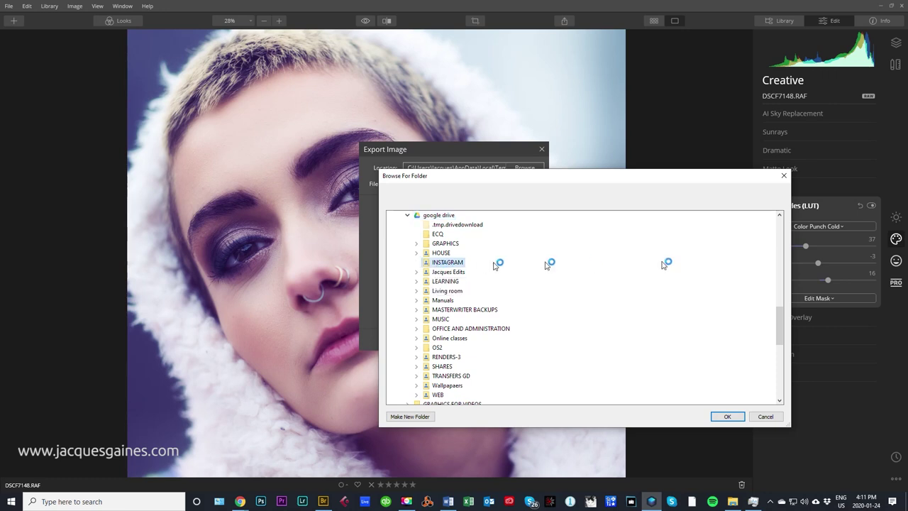
scroll(494, 305, down, 5)
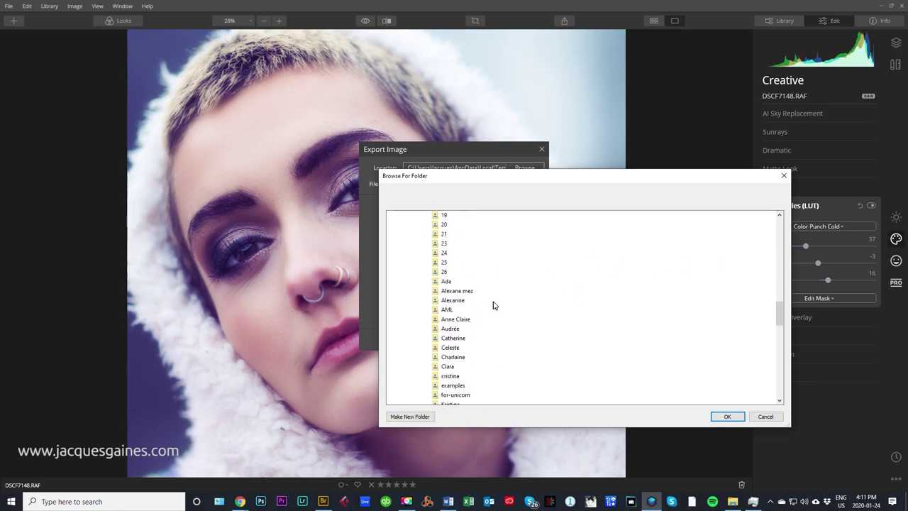
scroll(494, 305, down, 2)
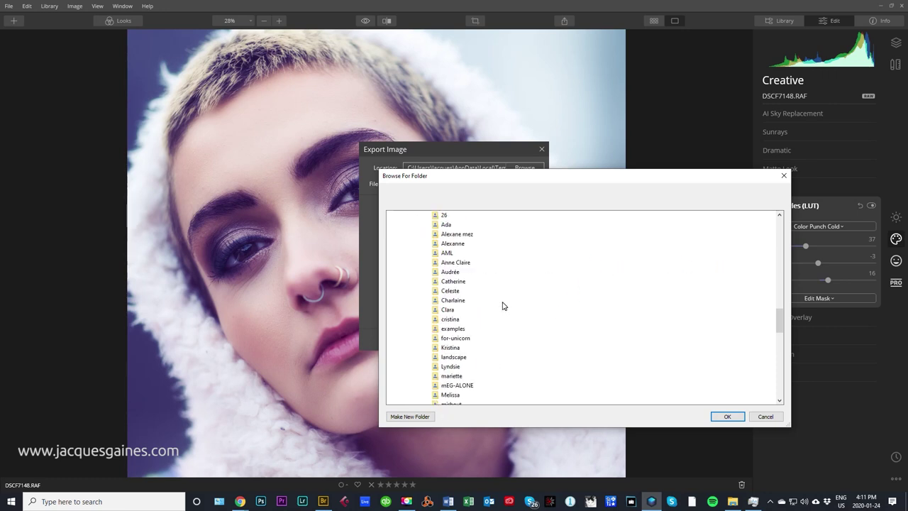
click(458, 274)
click(730, 417)
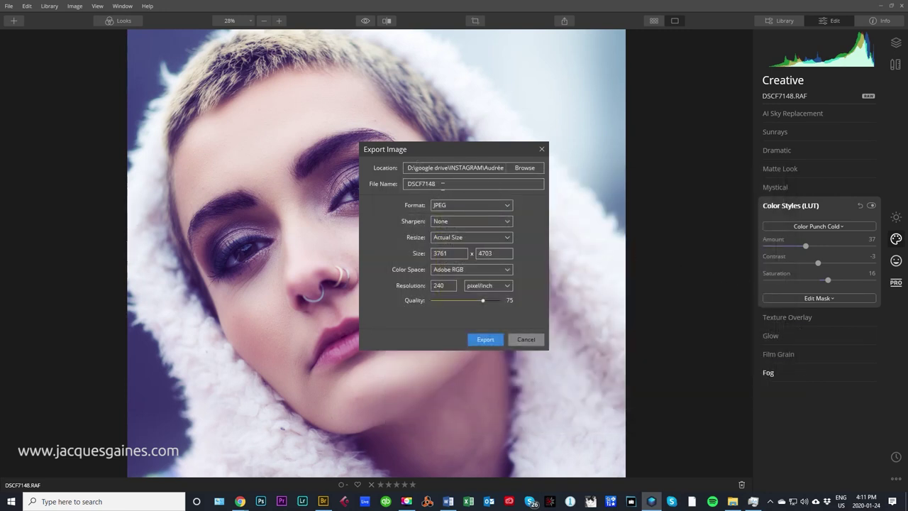
Step: Rename the export file with the subject's first name followed by "portrait"
drag(443, 184, 380, 183)
text(Audree port)
text(rait)
Step: Keep sharpening at None and resizing at Actual Size, and export the image at a JPEG quality of 100
click(482, 223)
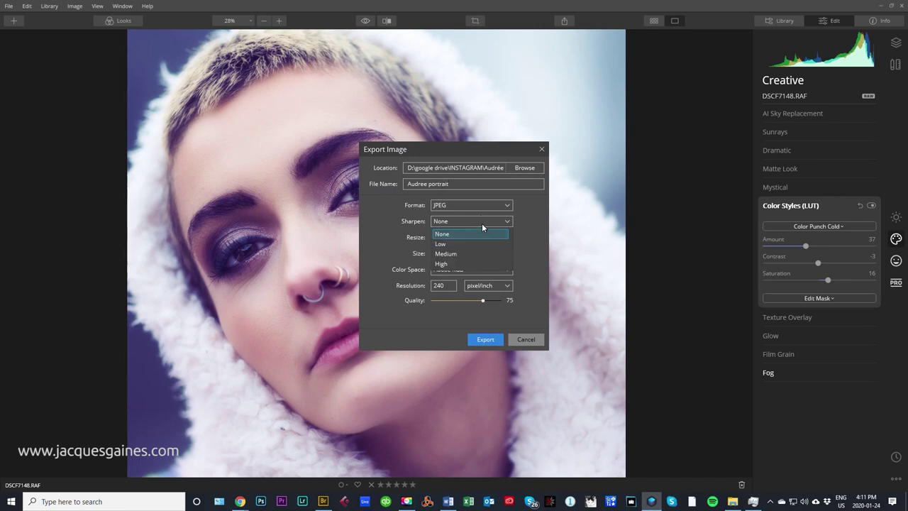
click(481, 222)
click(466, 237)
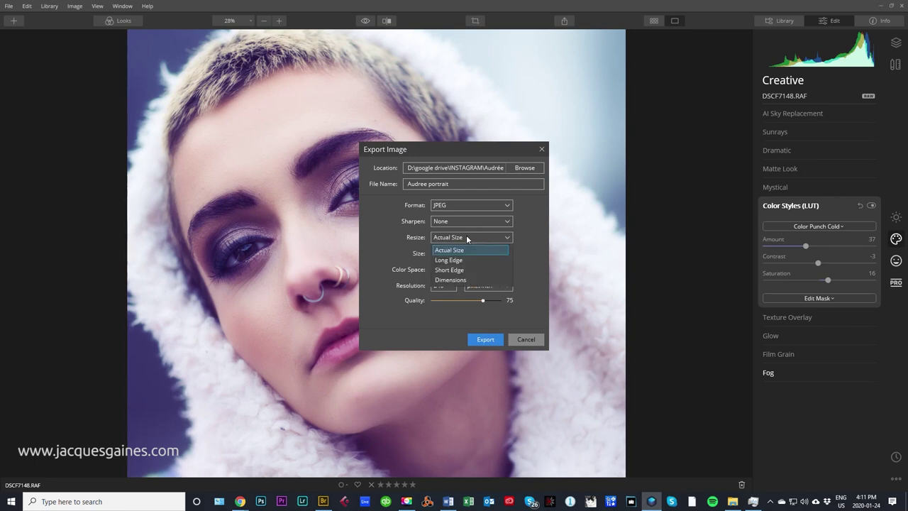
click(466, 236)
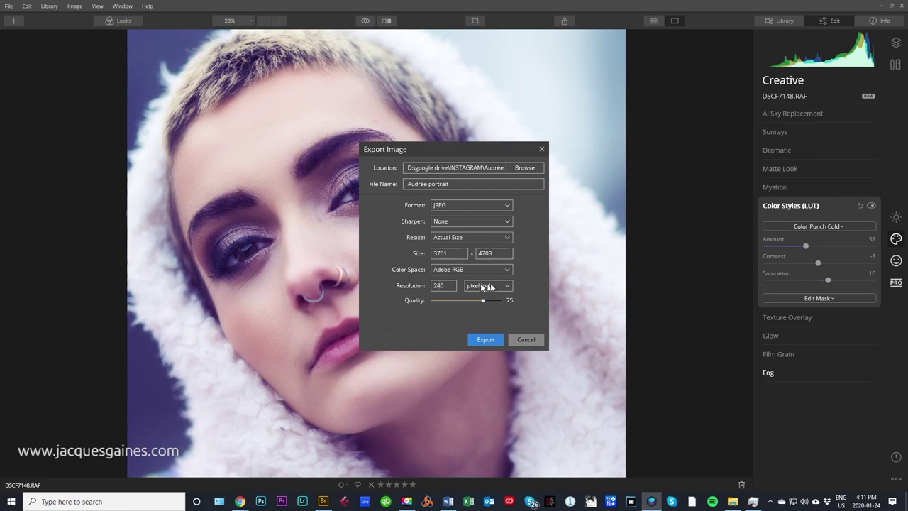
drag(484, 299, 542, 304)
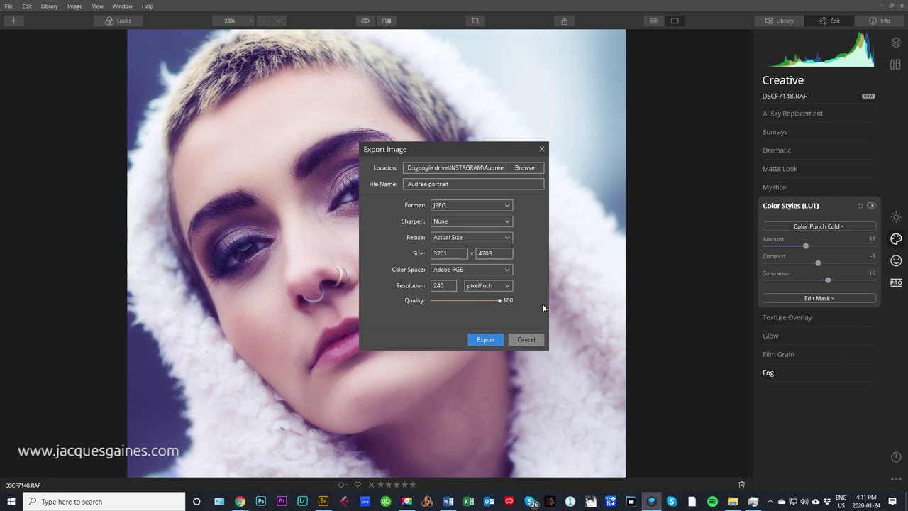
click(485, 339)
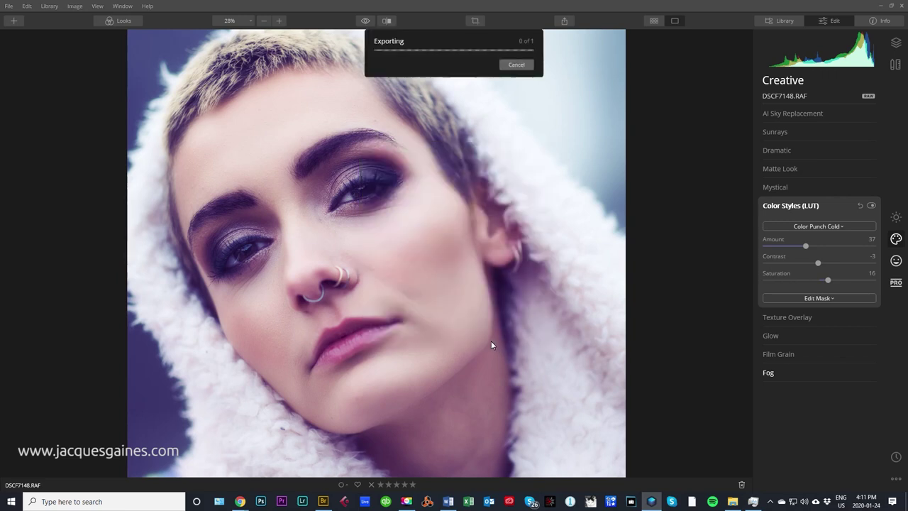